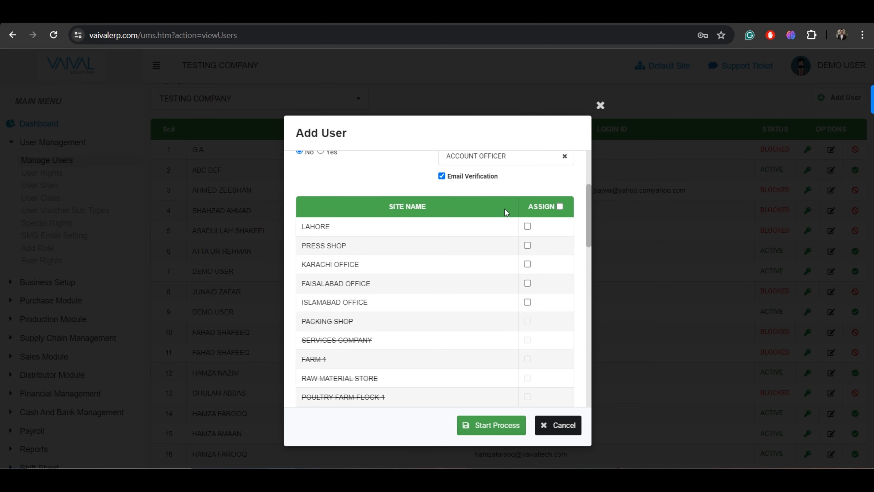
Assign the LAHORE and PRESS SHOP sites to the new user and check which other sites can be assigned
click(527, 227)
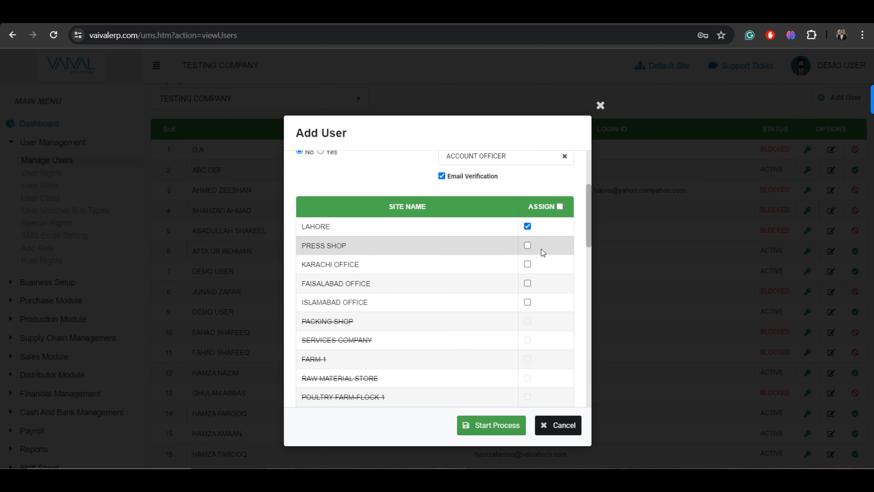
click(527, 245)
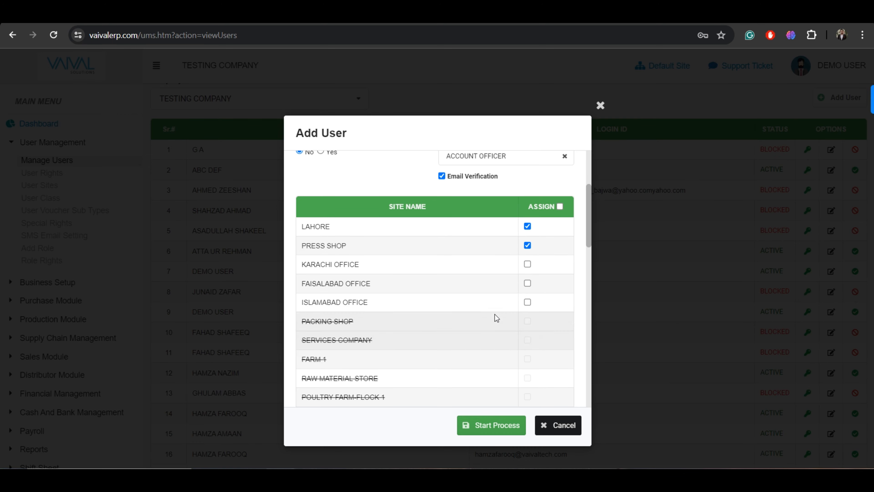
scroll(494, 314, down, 2)
scroll(392, 392, down, 4)
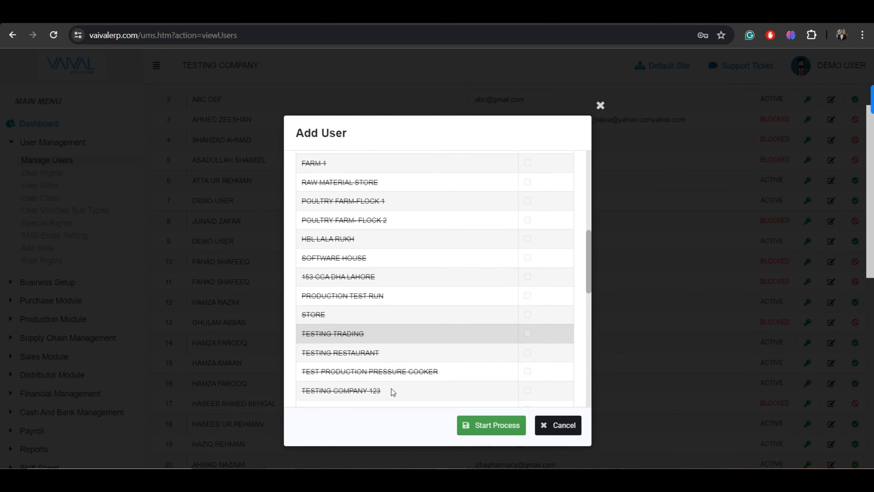
scroll(391, 388, up, 5)
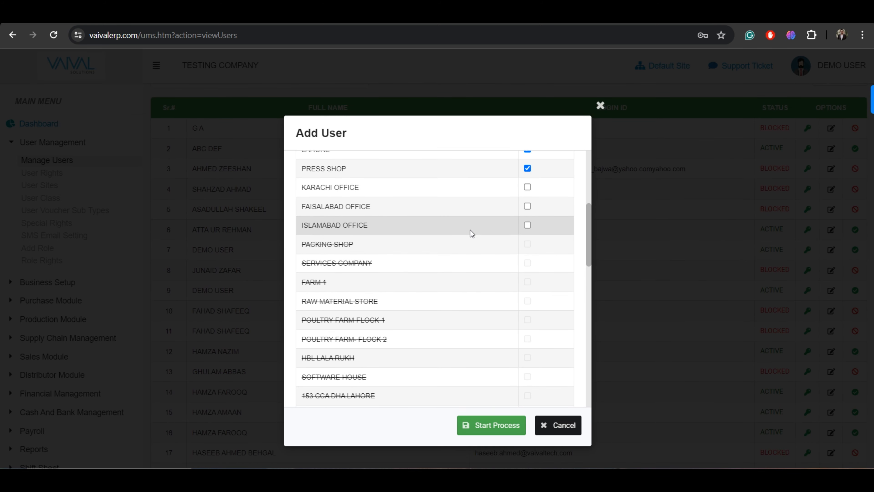
scroll(538, 250, up, 2)
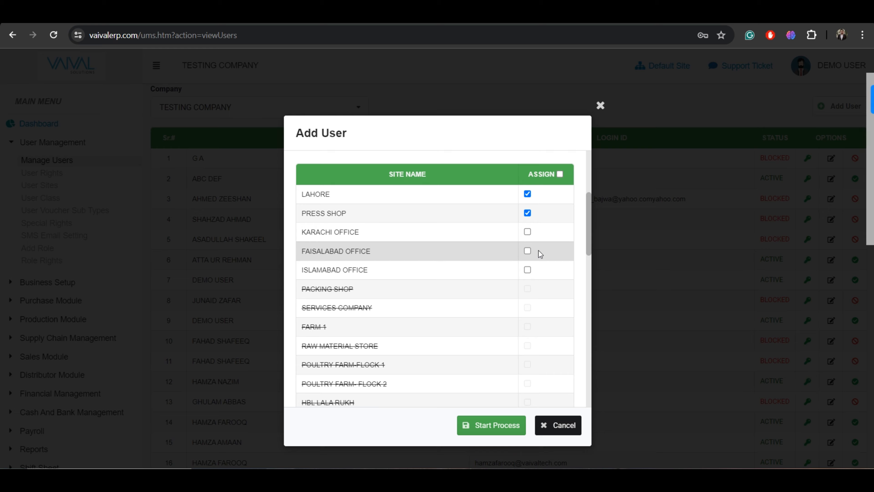
scroll(537, 250, up, 3)
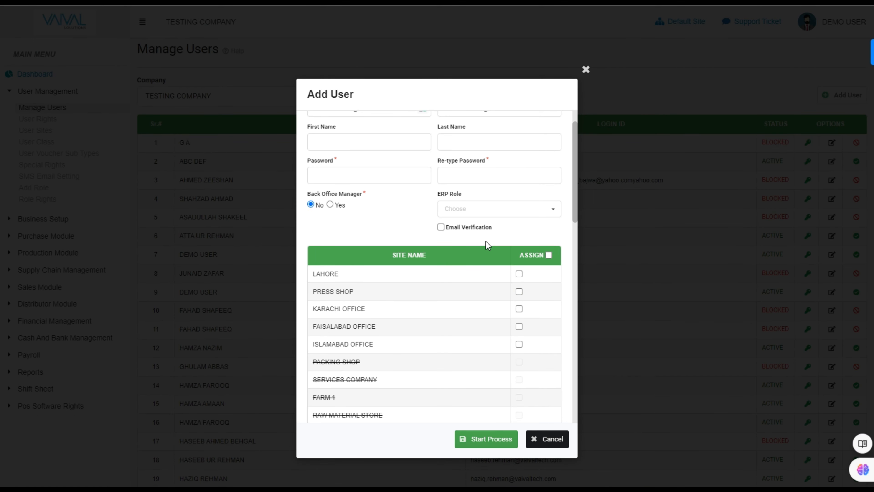
Assign the LAHORE site in the Add User form and browse the available ERP roles
click(519, 274)
scroll(509, 237, up, 1)
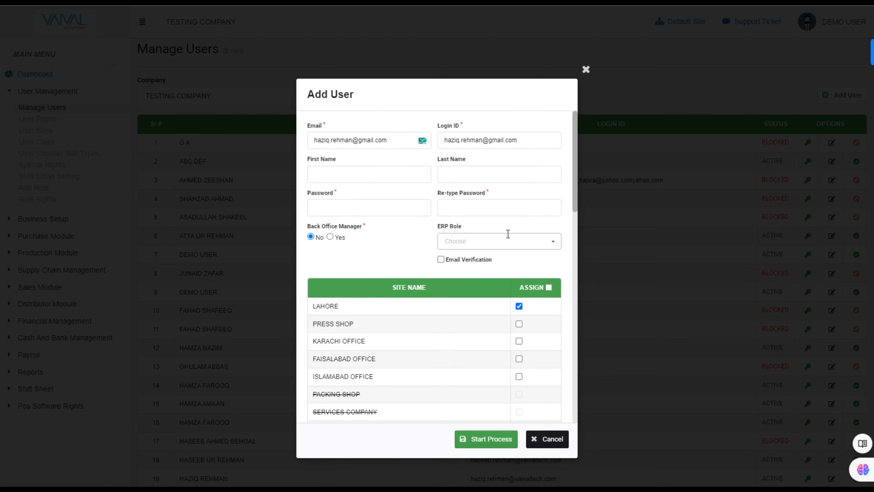
click(482, 237)
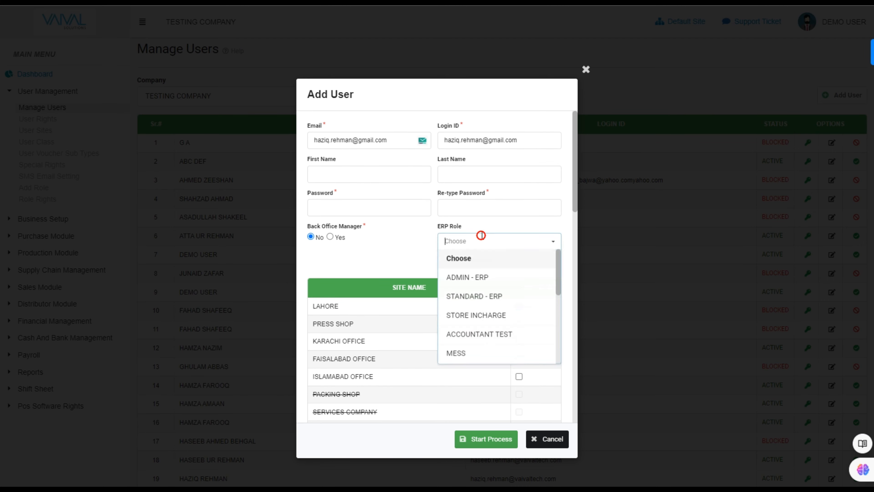
scroll(488, 335, down, 5)
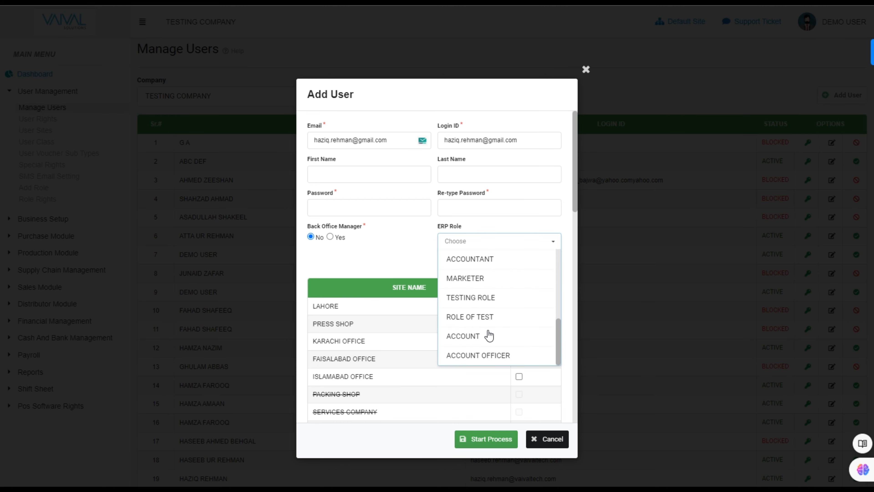
scroll(488, 335, up, 2)
scroll(488, 334, down, 2)
click(405, 242)
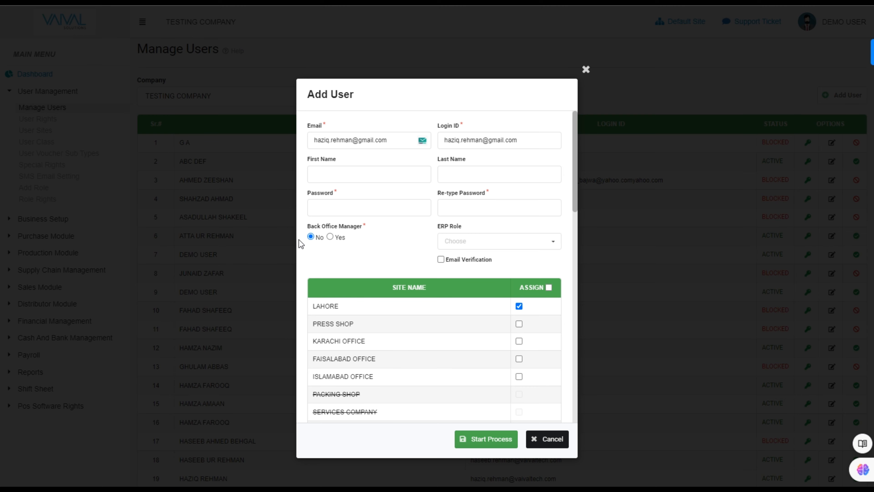
Set Back Office Manager to Yes and close the Add User form without starting the process
click(329, 236)
click(585, 70)
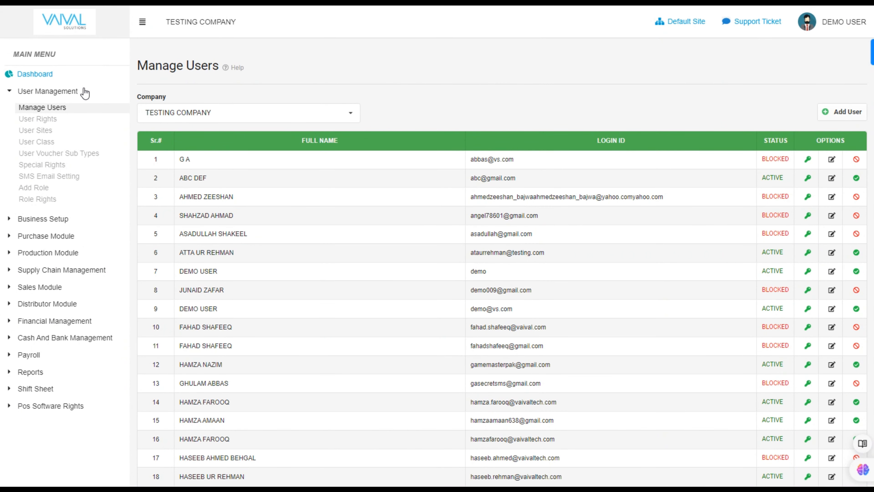
Open the user rights assignment and select the first user in the list
click(44, 120)
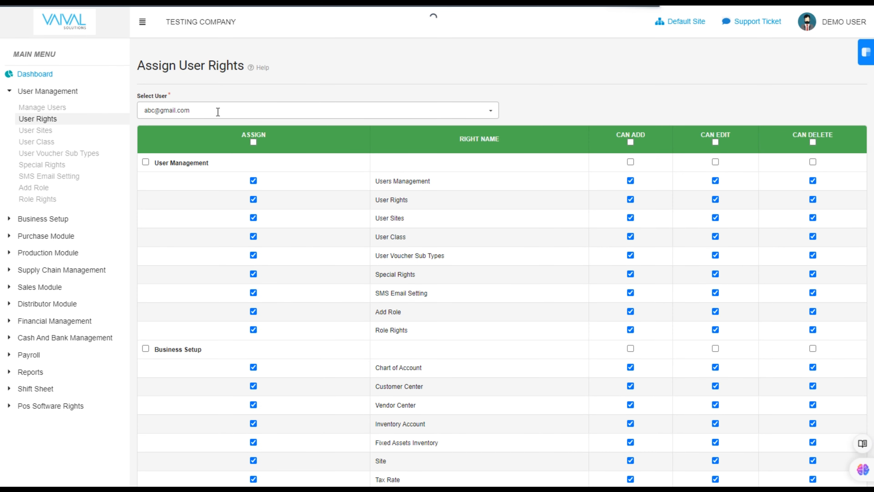
click(217, 110)
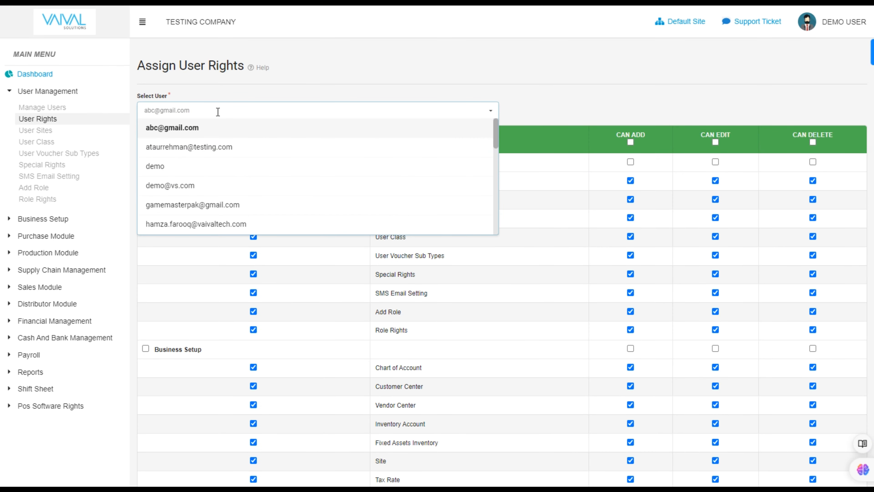
click(212, 135)
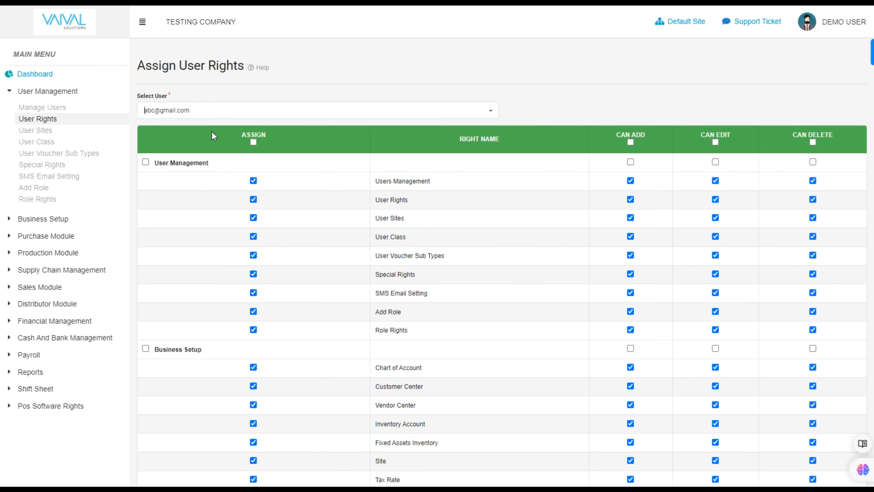
Examine the selected user's rights across the User Management, Business Setup, Purchase, Production, Supply Chain and Sales modules
scroll(211, 294, down, 2)
scroll(210, 294, up, 2)
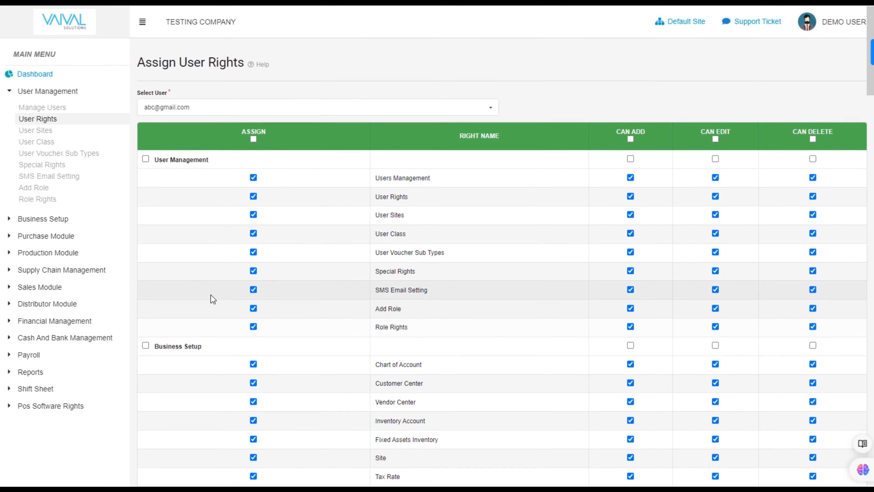
scroll(211, 294, down, 3)
scroll(210, 294, down, 2)
scroll(210, 296, up, 4)
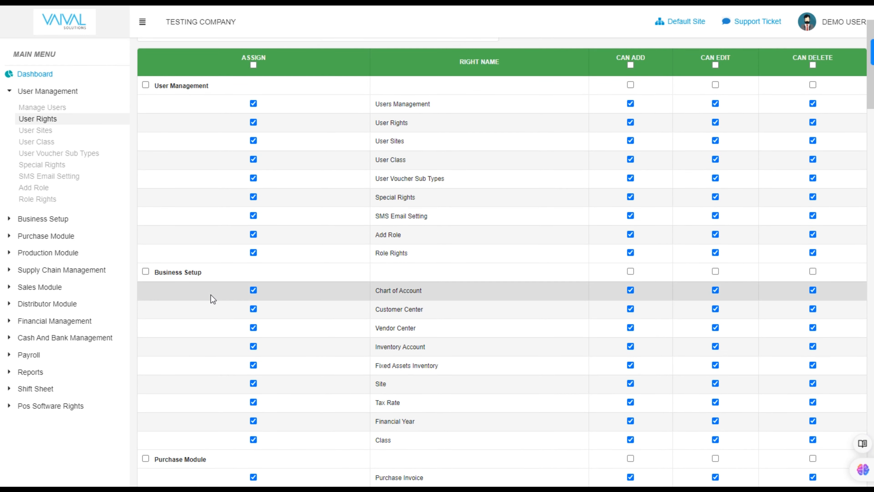
scroll(210, 294, up, 2)
scroll(210, 294, down, 10)
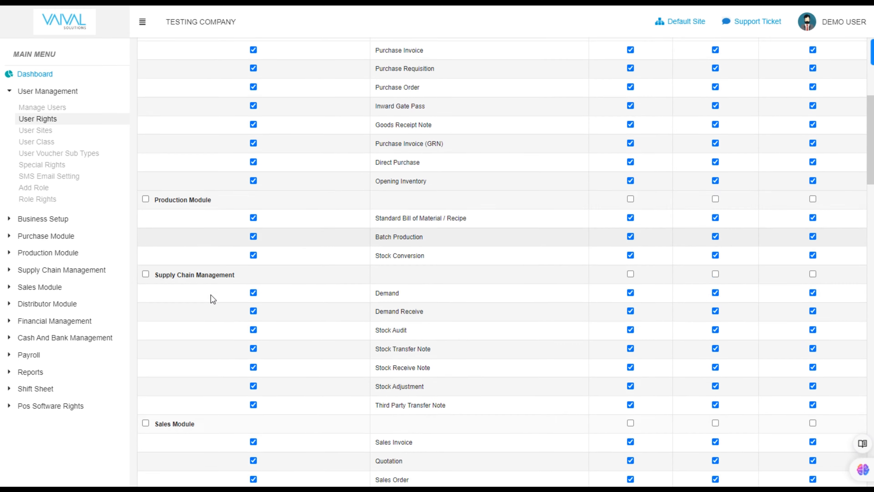
scroll(211, 294, down, 4)
scroll(207, 317, up, 14)
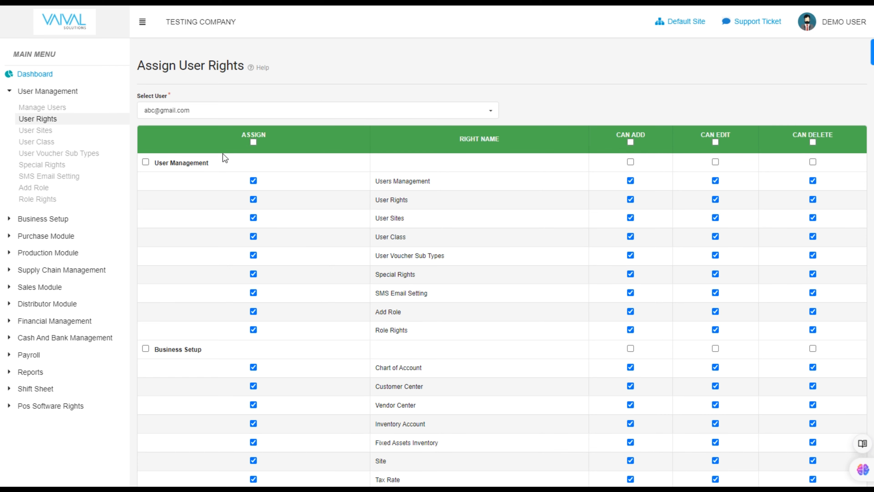
Unassign all rights from the selected user and assign only the whole User Management group
click(253, 143)
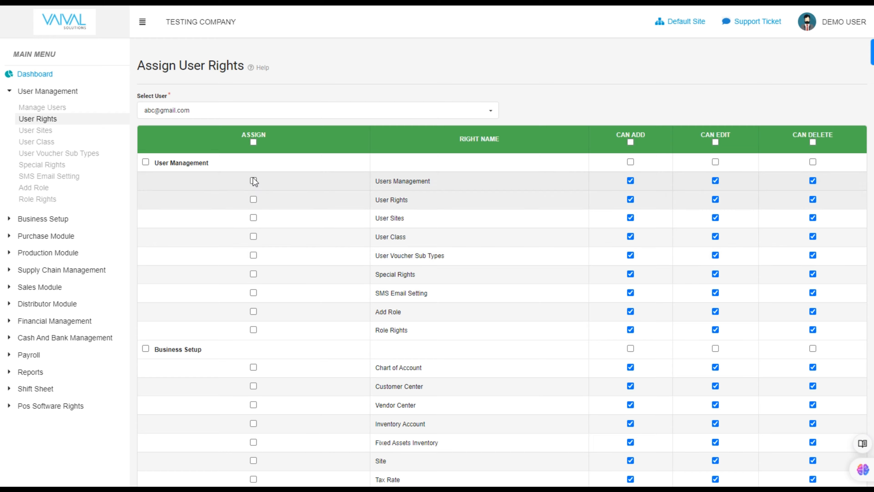
scroll(217, 228, down, 15)
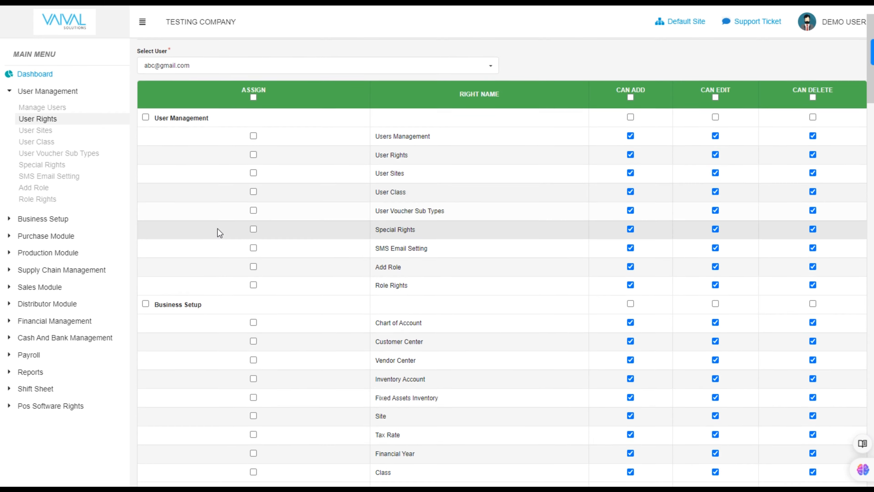
scroll(218, 228, up, 15)
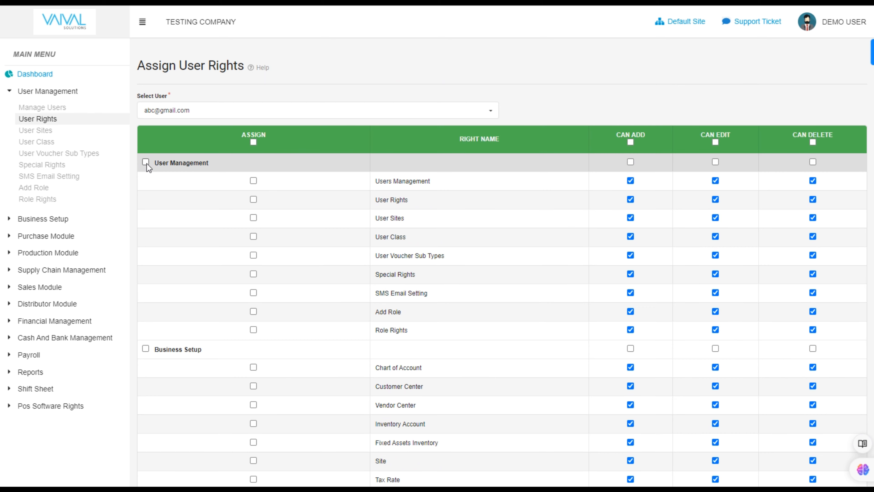
click(147, 162)
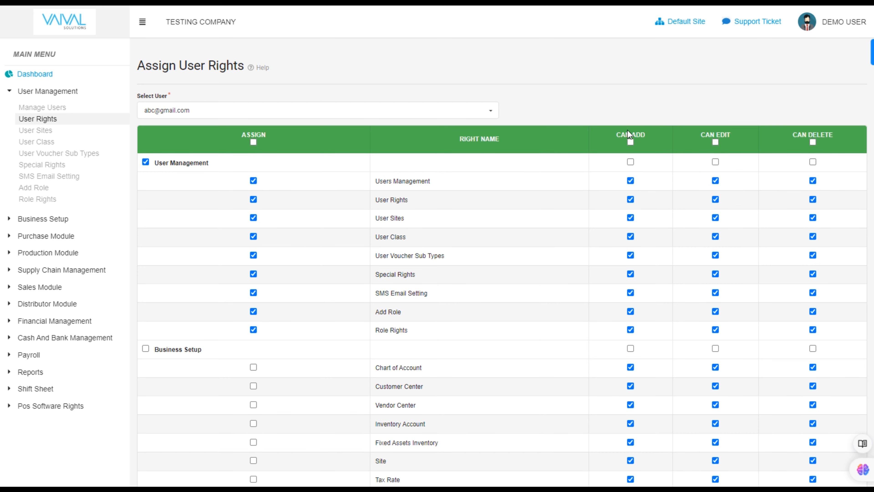
Clear the Can Add, Can Edit and Can Delete permissions for all rights of the selected user
drag(627, 130, 630, 144)
click(630, 144)
click(630, 144)
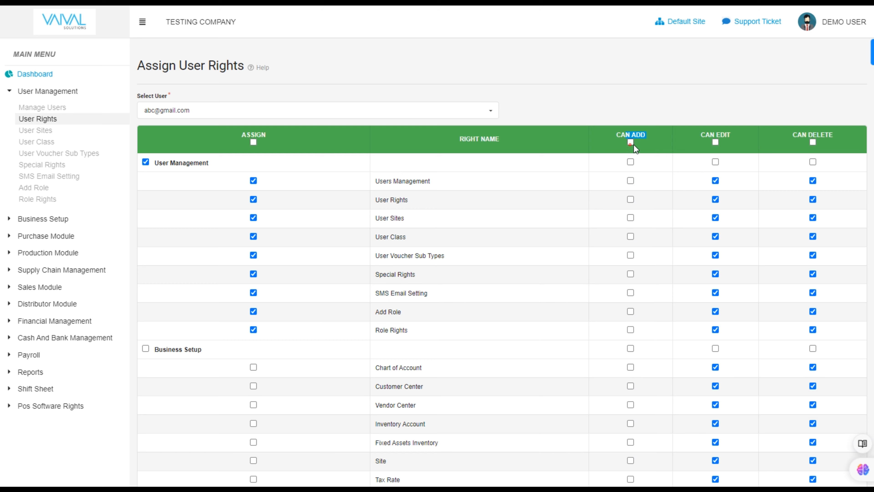
double_click(715, 142)
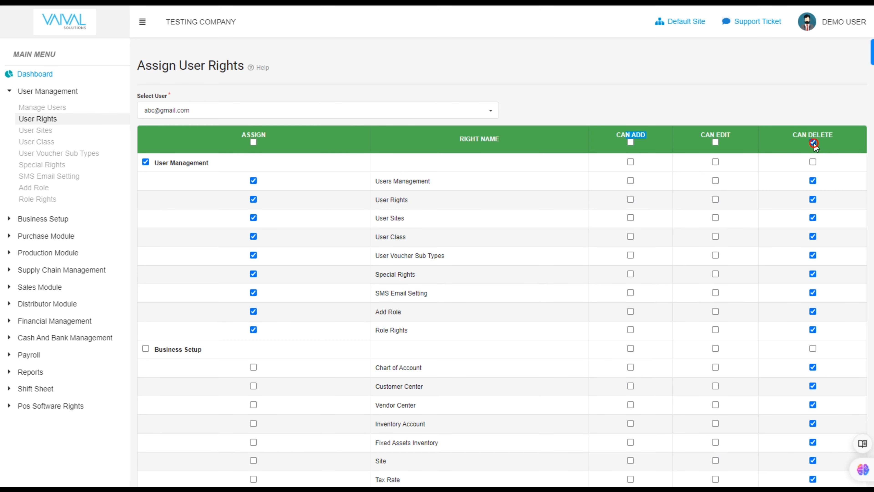
double_click(813, 142)
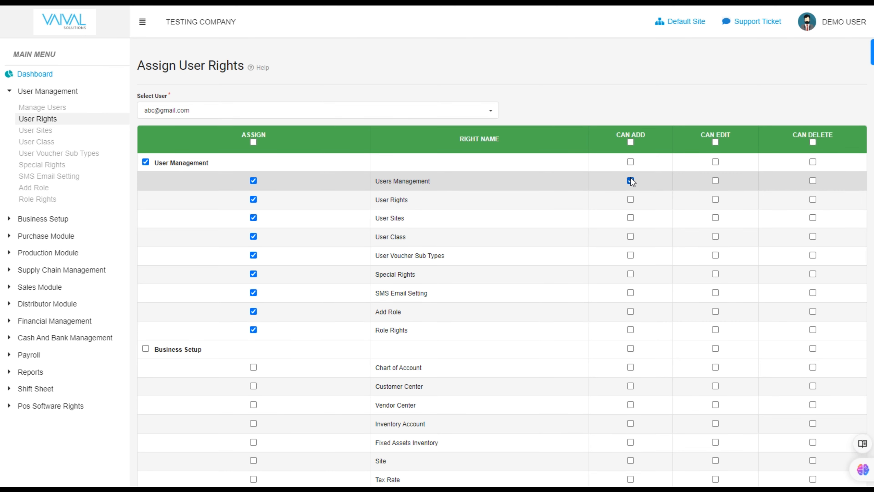
Allow adding and editing for the Users Management right and deleting for the User Class right
click(715, 181)
scroll(814, 169, down, 2)
click(813, 170)
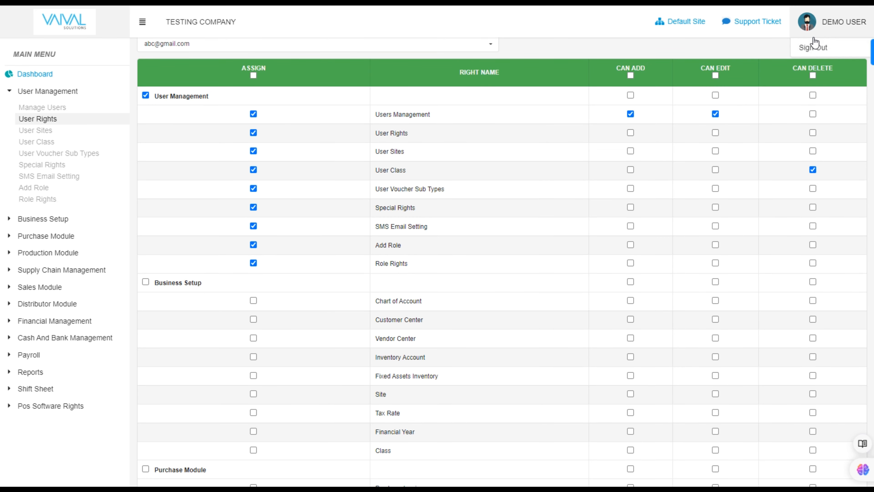
scroll(813, 45, up, 2)
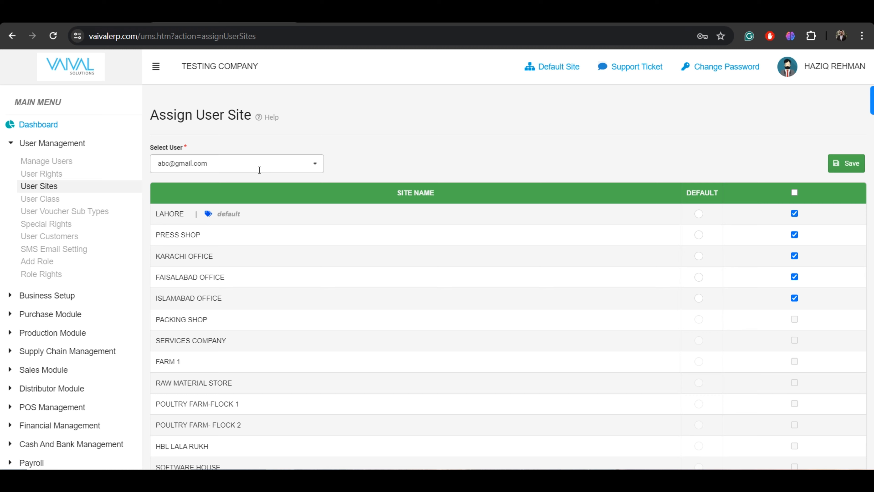
click(280, 162)
click(377, 144)
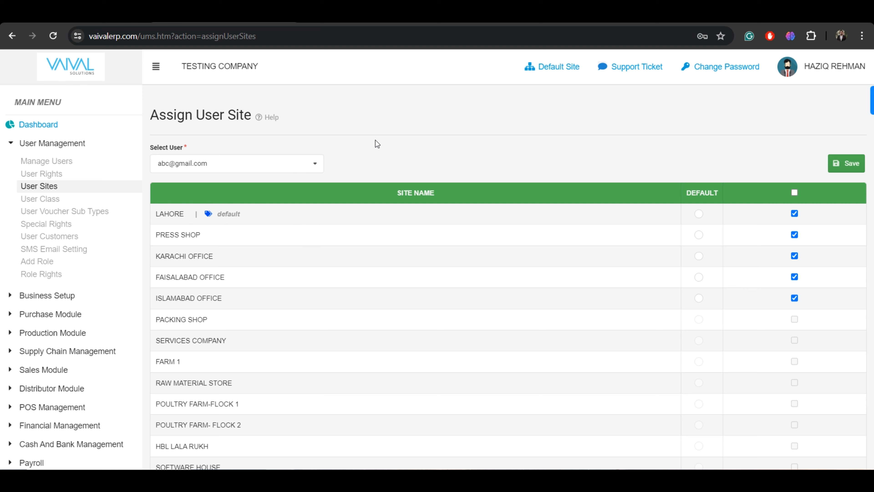
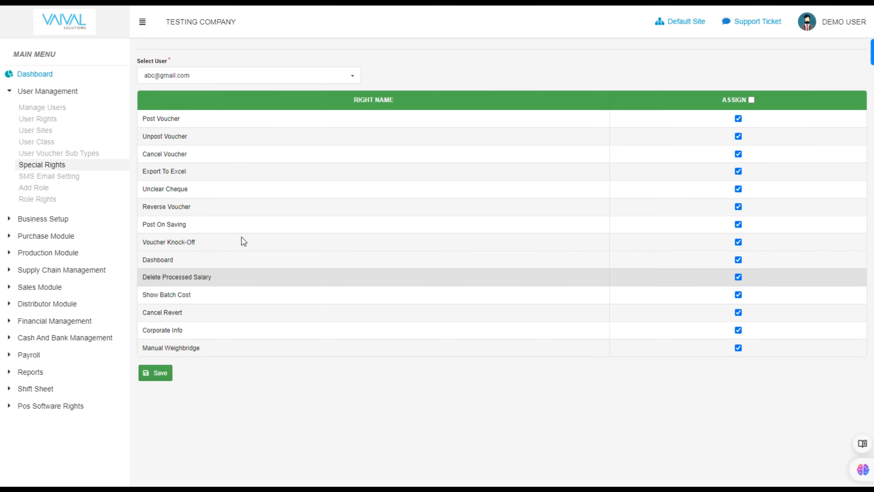
Open the SMS & Email Settings and examine the transaction type, email and SMS fields
click(57, 178)
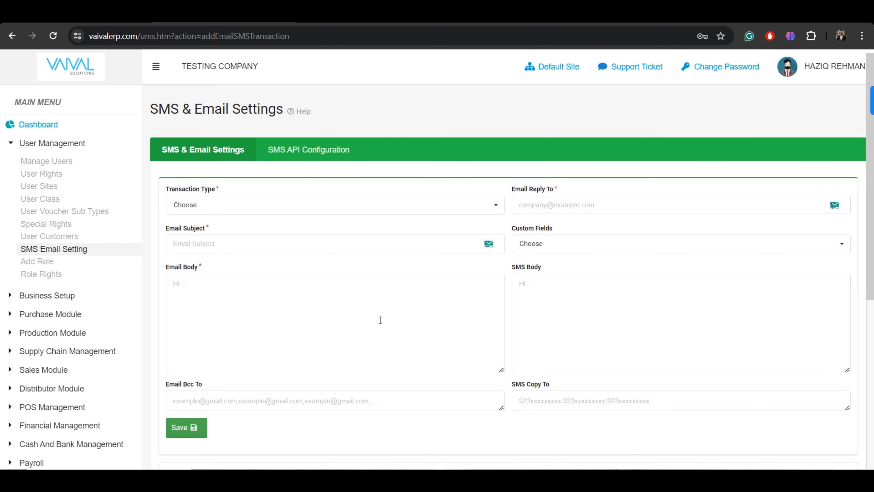
scroll(380, 320, down, 1)
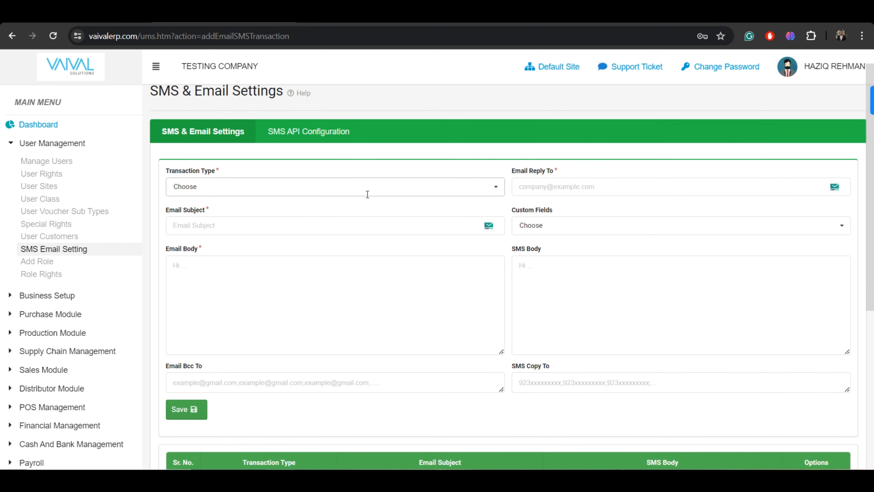
click(354, 186)
click(354, 187)
scroll(329, 235, up, 1)
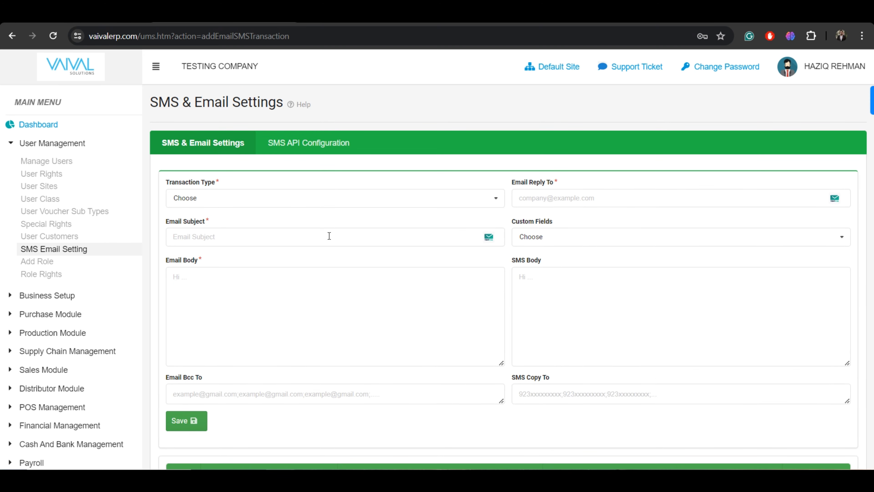
scroll(347, 266, down, 1)
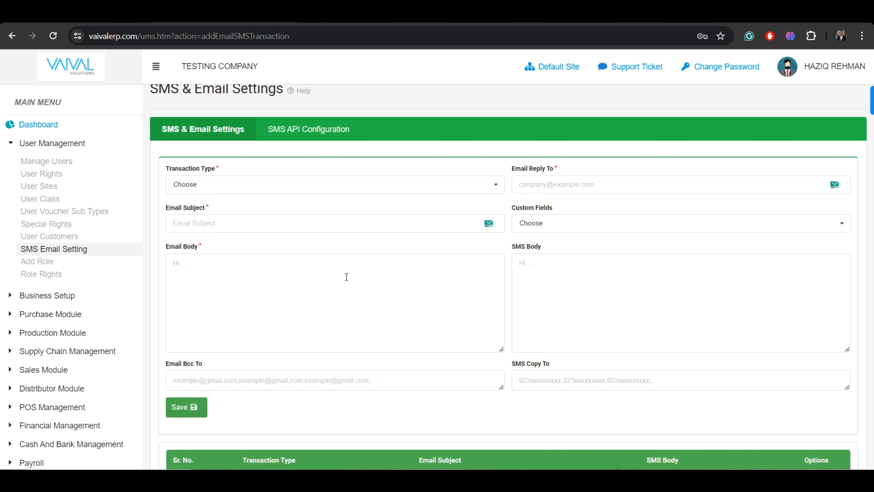
scroll(346, 277, up, 2)
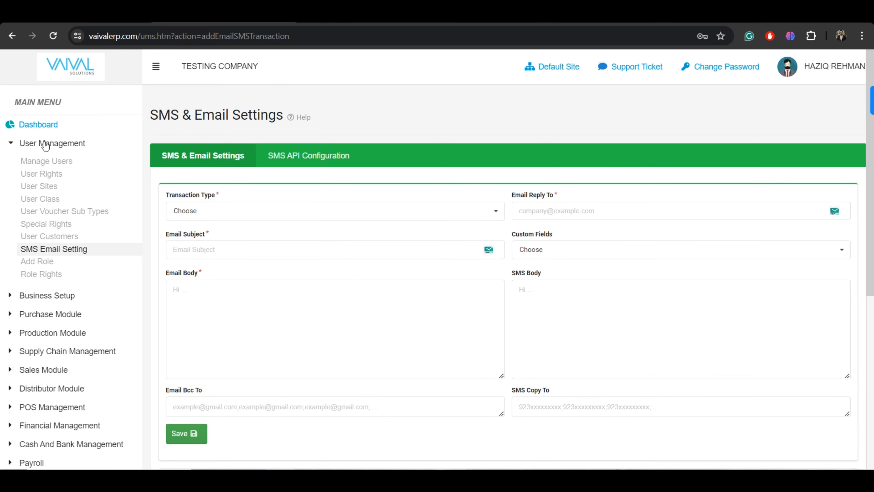
scroll(248, 339, down, 1)
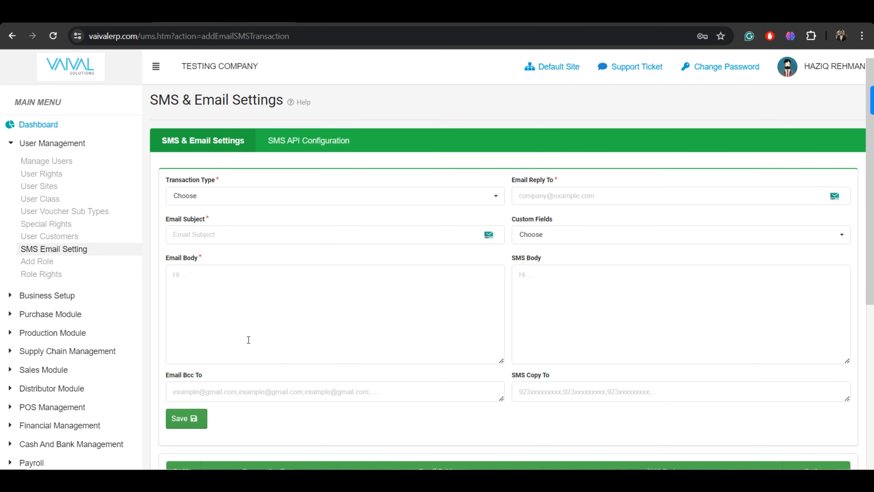
Set the transaction type to [CPV] CASH PAYMENT VOUCHER and enter the email subject "payment has processed please check and confirm"
scroll(248, 339, down, 7)
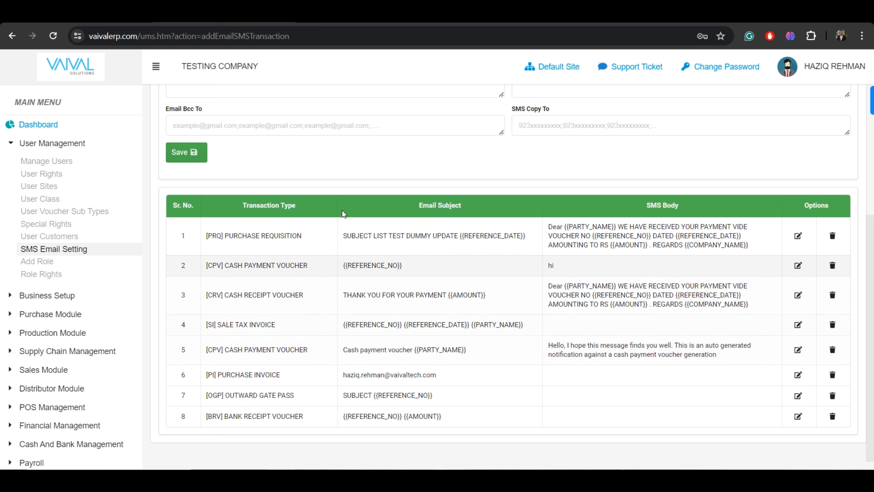
scroll(366, 264, up, 7)
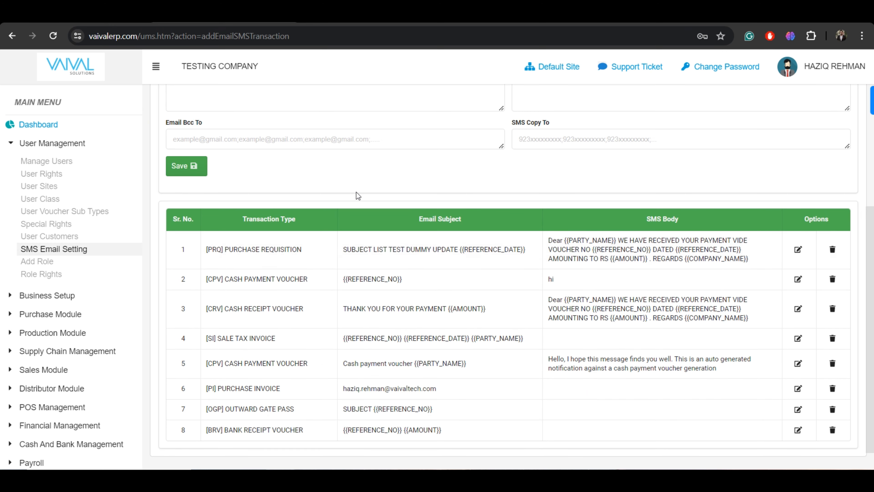
scroll(357, 192, up, 1)
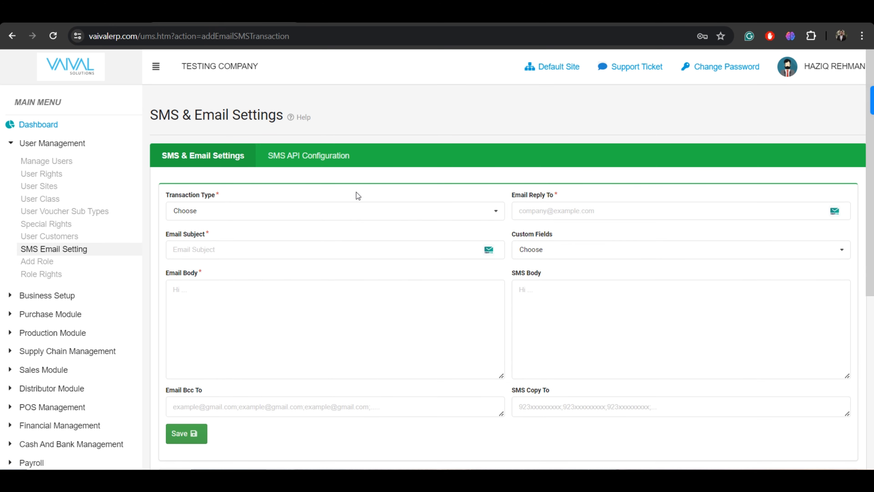
click(253, 210)
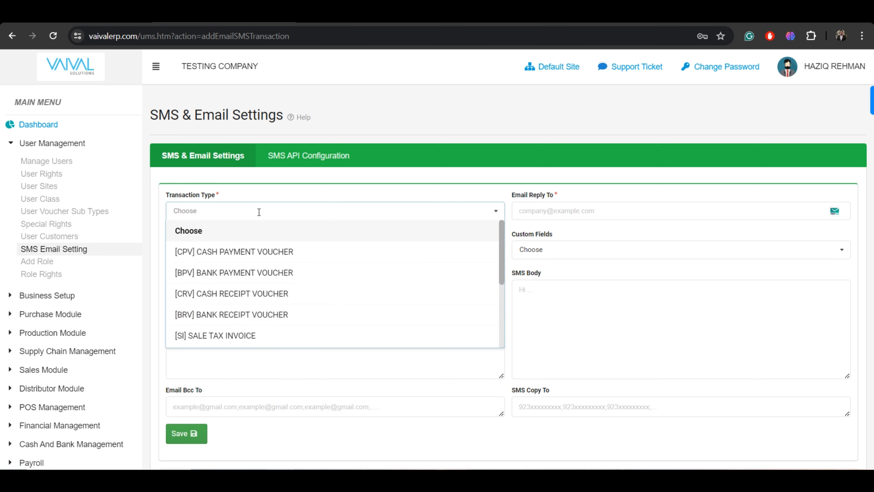
click(286, 256)
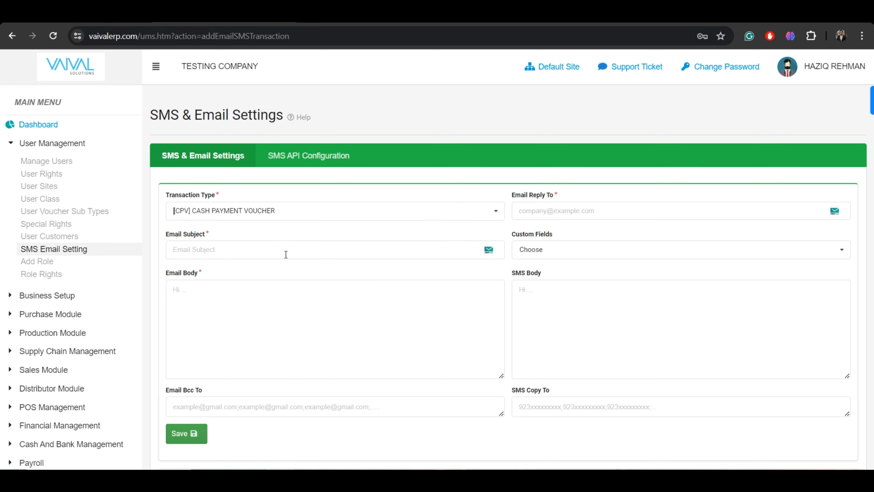
click(286, 254)
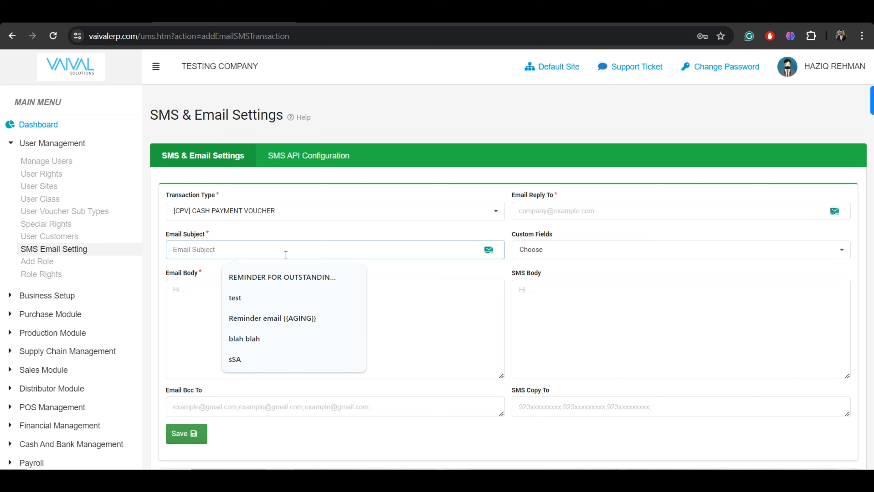
text(payment ha)
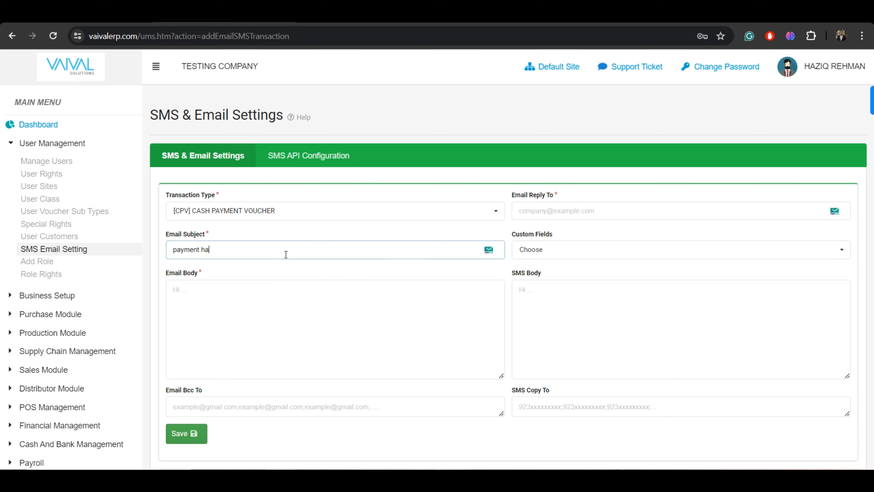
text(s processed please check and confirm)
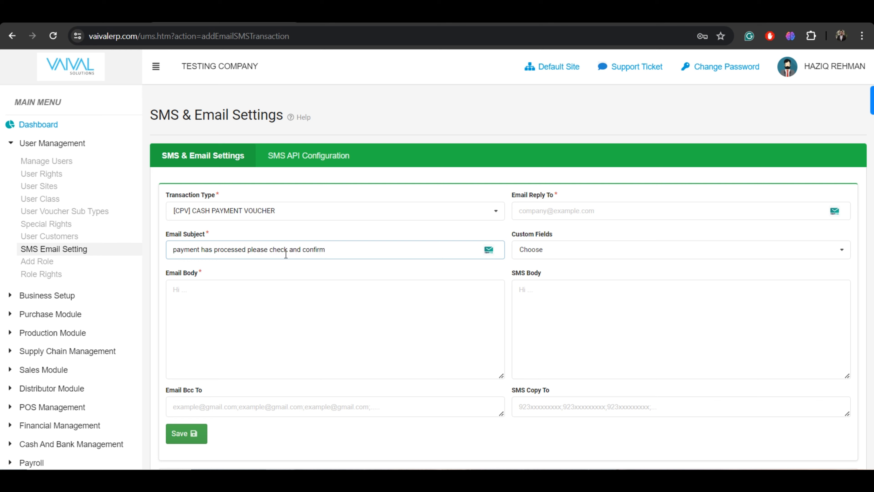
Fill in the reply-to email address of the cash payment voucher notification with the suggested company address
click(246, 299)
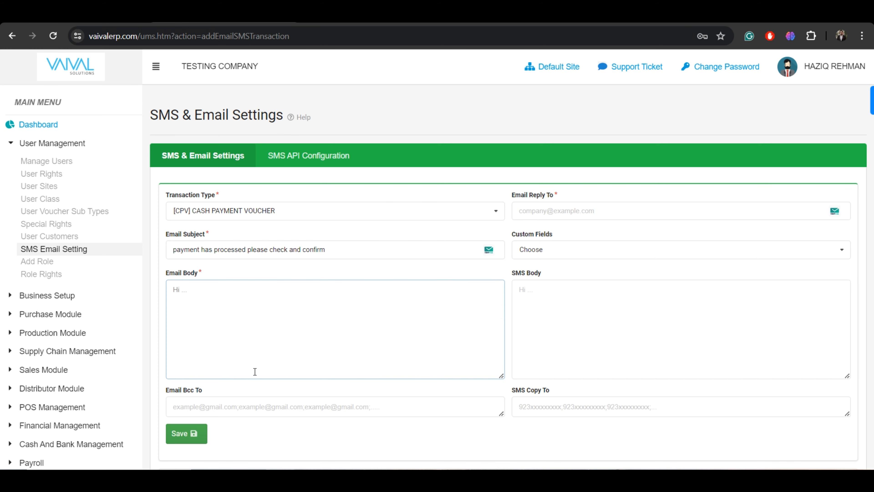
scroll(254, 376, down, 1)
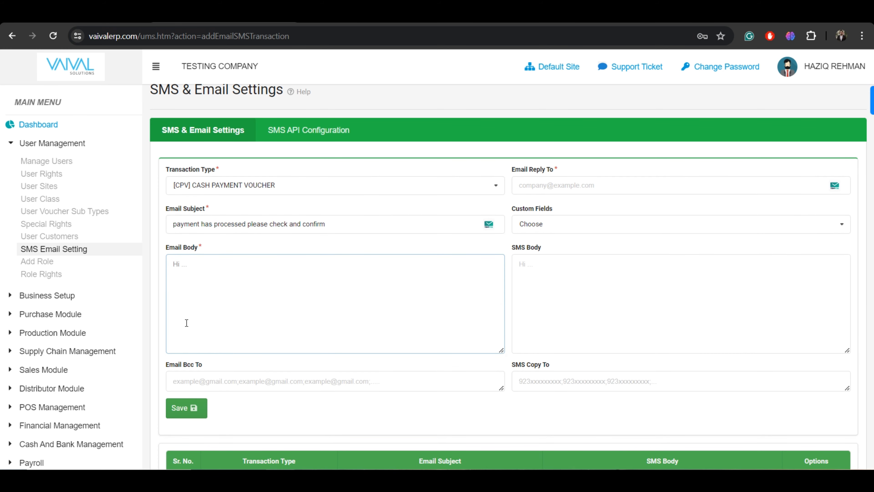
click(201, 384)
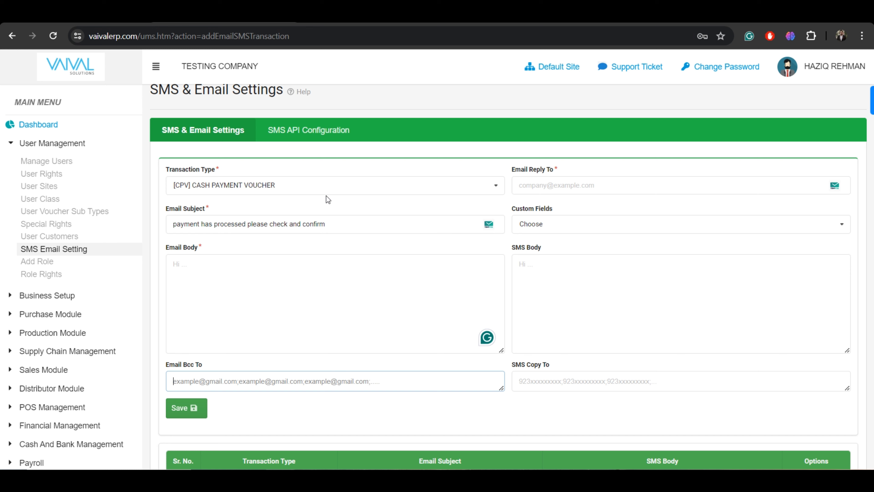
click(528, 188)
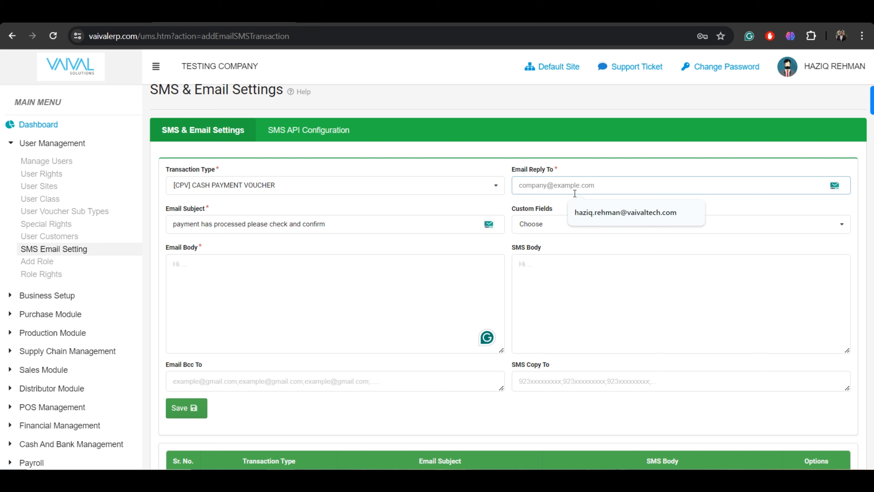
click(594, 211)
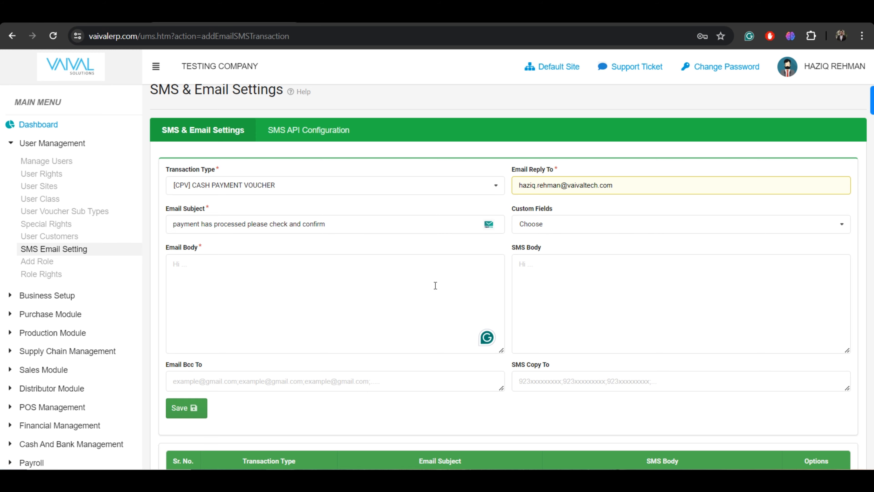
Insert the custom fields Reference No., Reference Date and Amount into the email body
scroll(435, 285, down, 1)
click(615, 174)
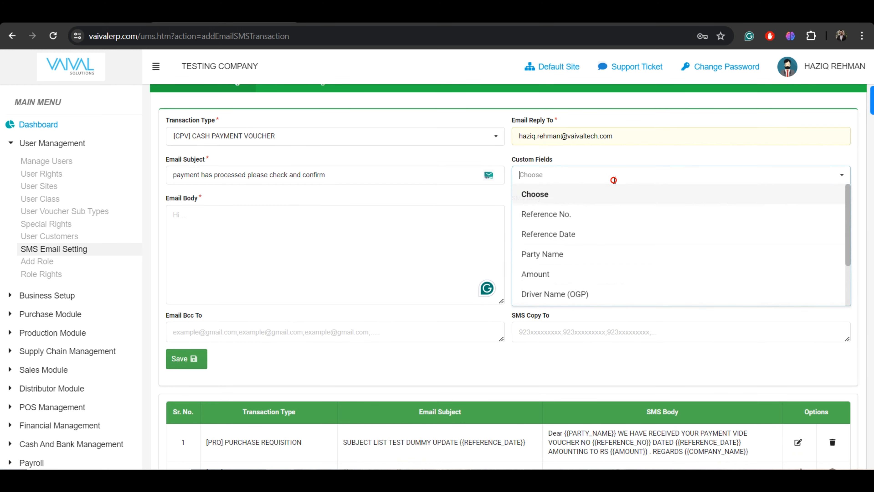
click(584, 226)
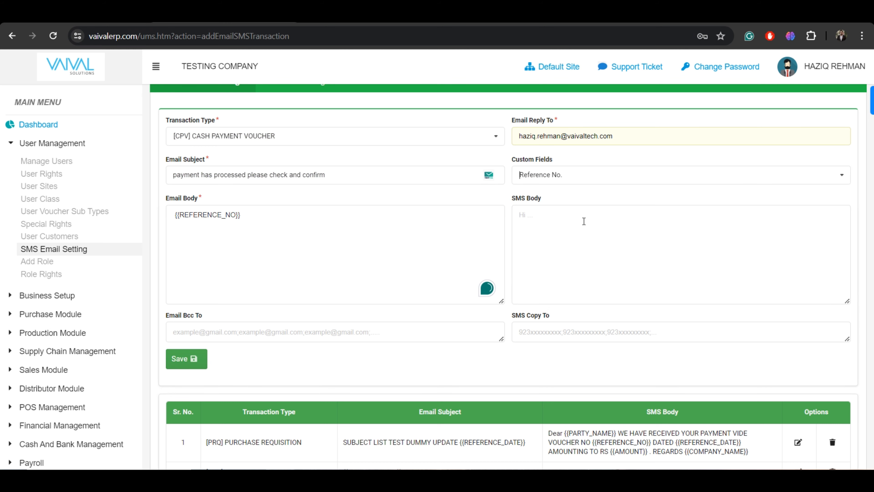
click(534, 172)
click(544, 215)
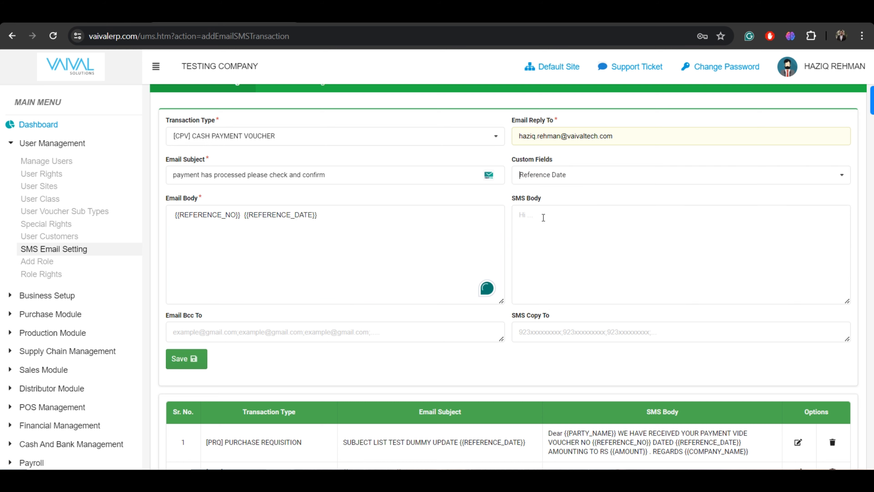
click(571, 175)
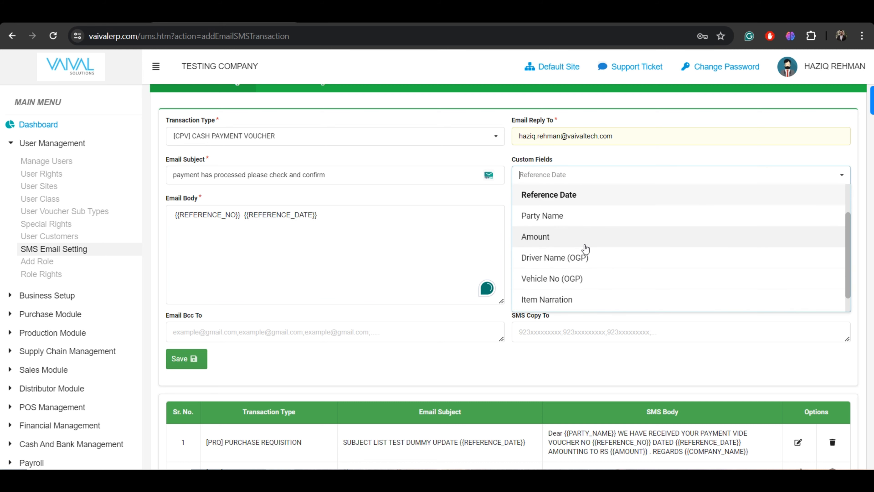
click(580, 229)
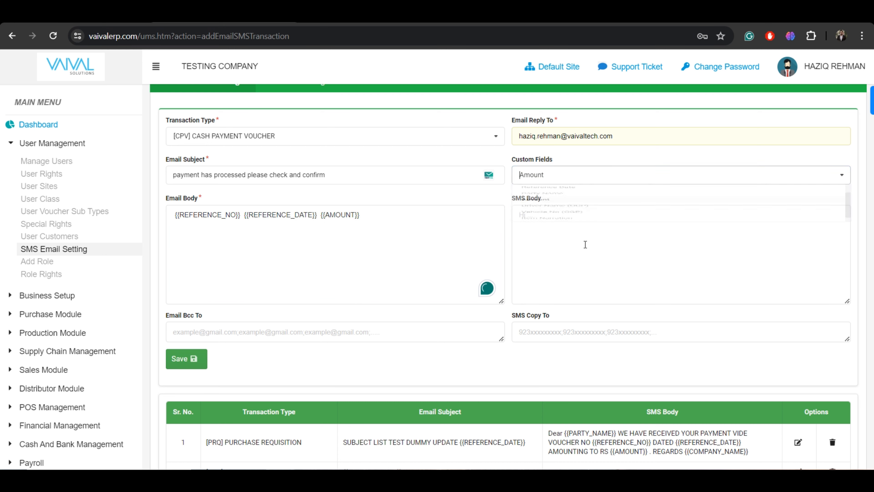
click(357, 214)
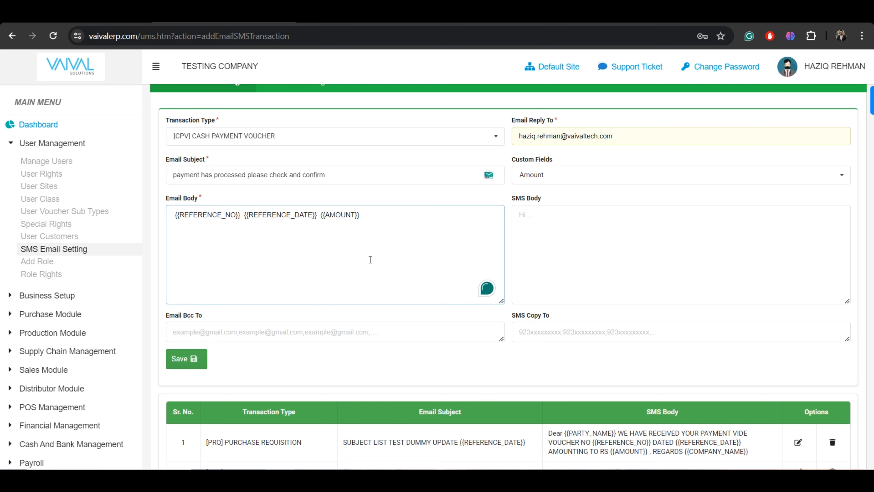
Review the filled-in notification form and examine the list of existing SMS and email settings below it
scroll(345, 332, up, 2)
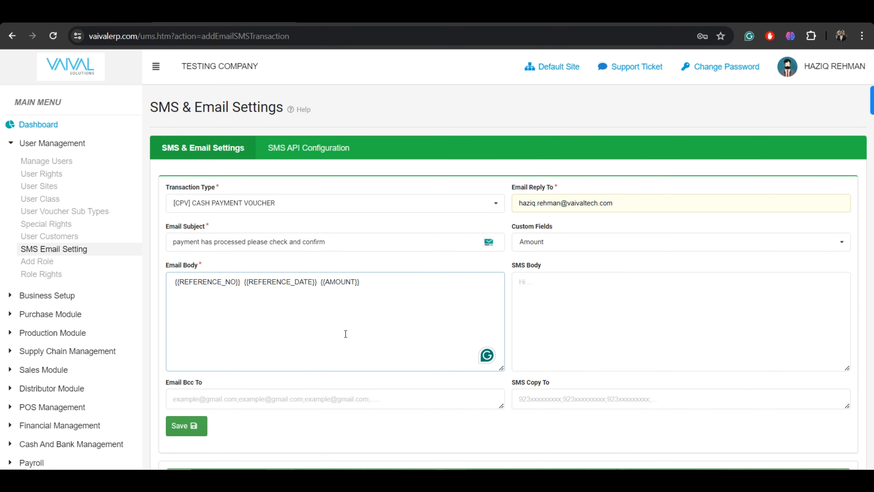
scroll(346, 333, down, 1)
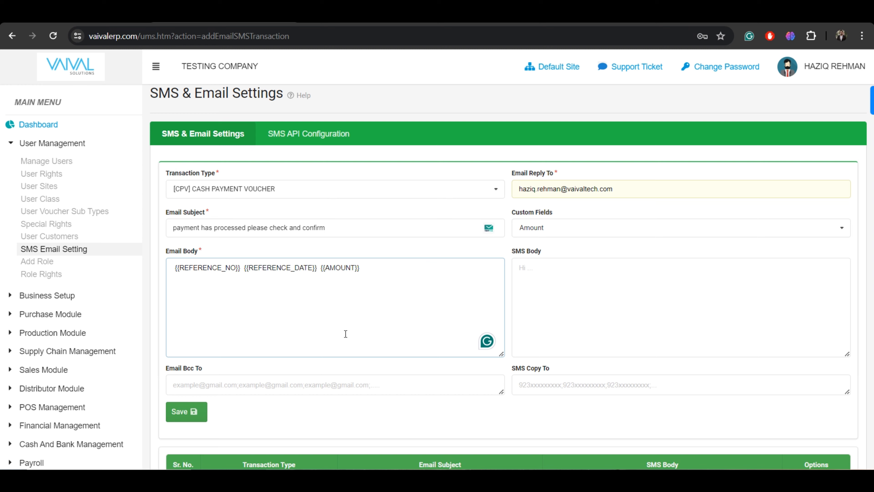
scroll(345, 333, down, 2)
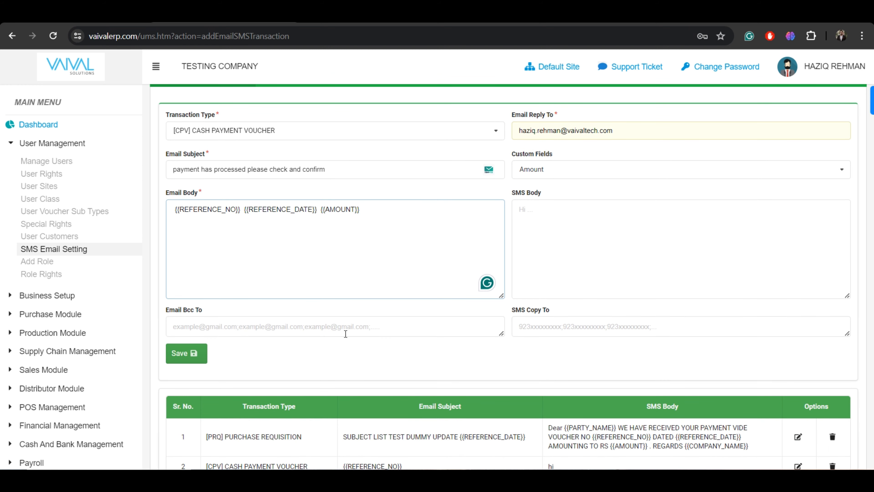
scroll(345, 333, up, 3)
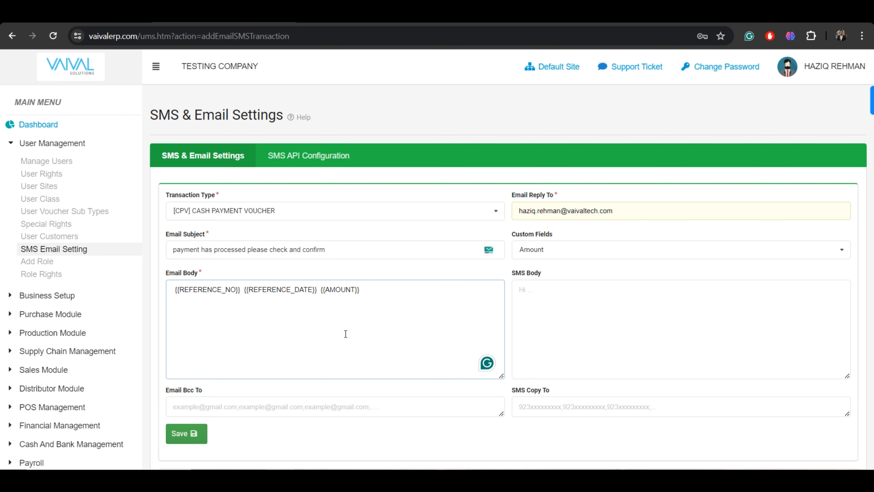
scroll(345, 333, down, 10)
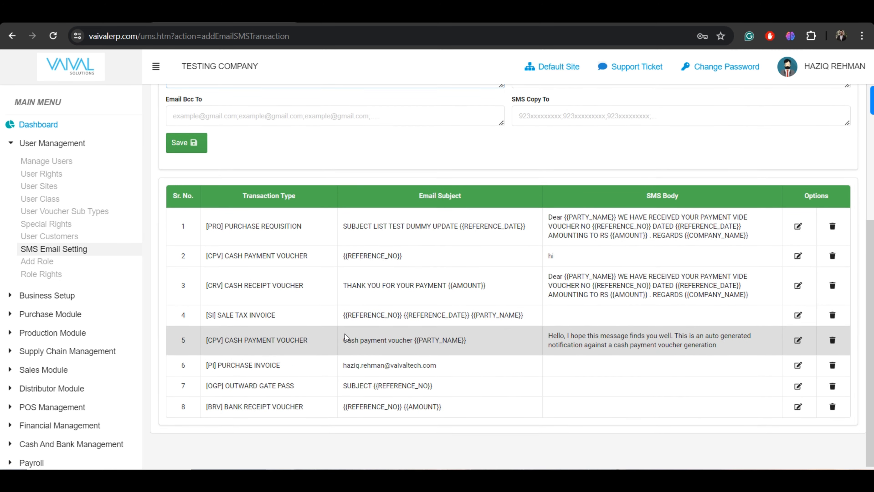
scroll(345, 333, up, 10)
scroll(581, 414, down, 2)
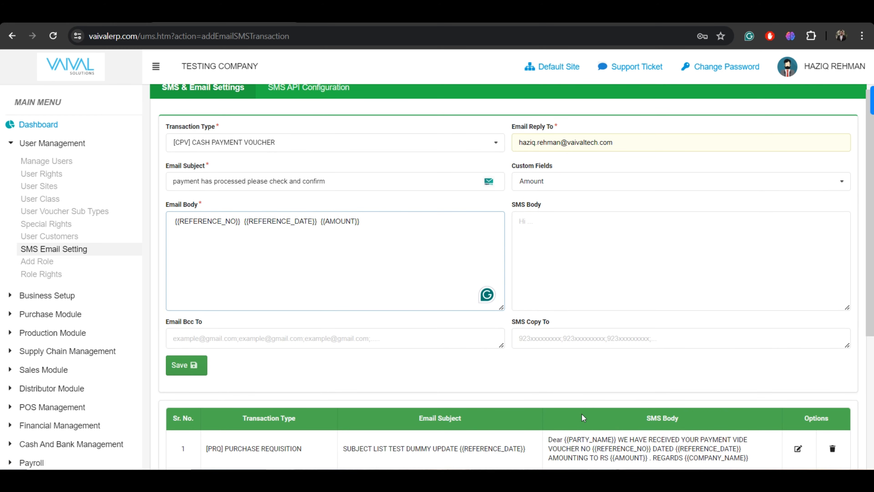
scroll(583, 415, up, 3)
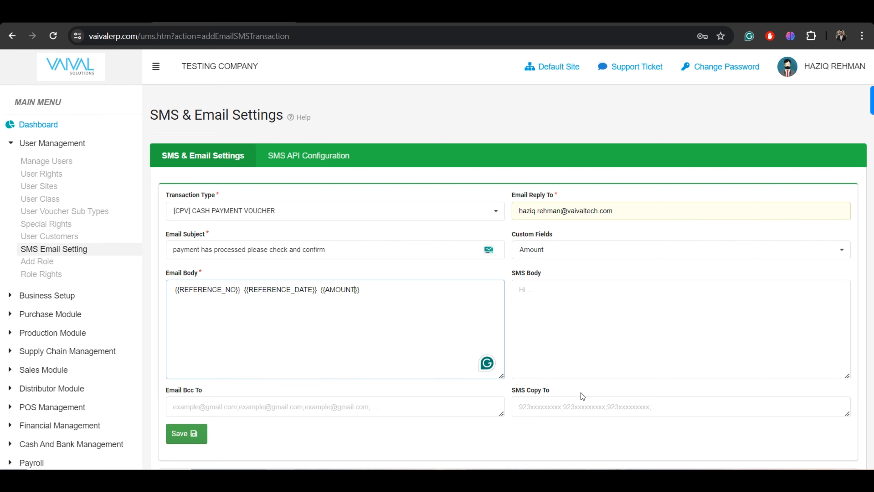
scroll(581, 396, down, 3)
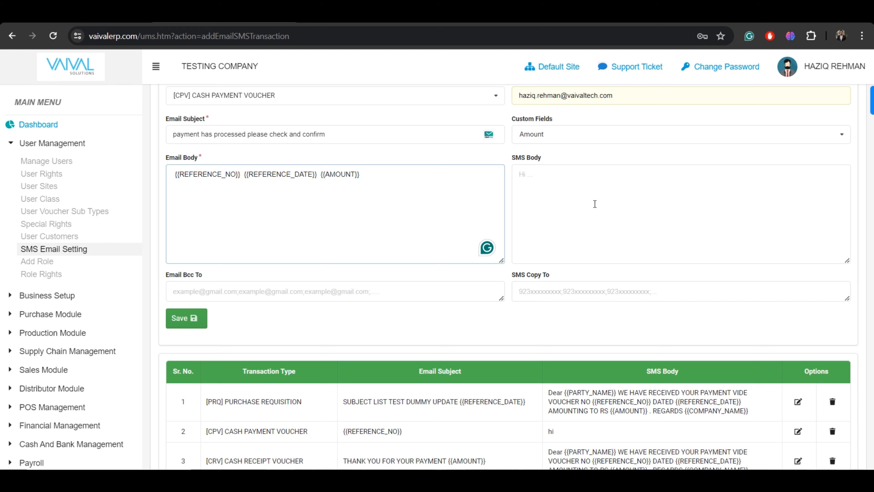
scroll(369, 146, up, 3)
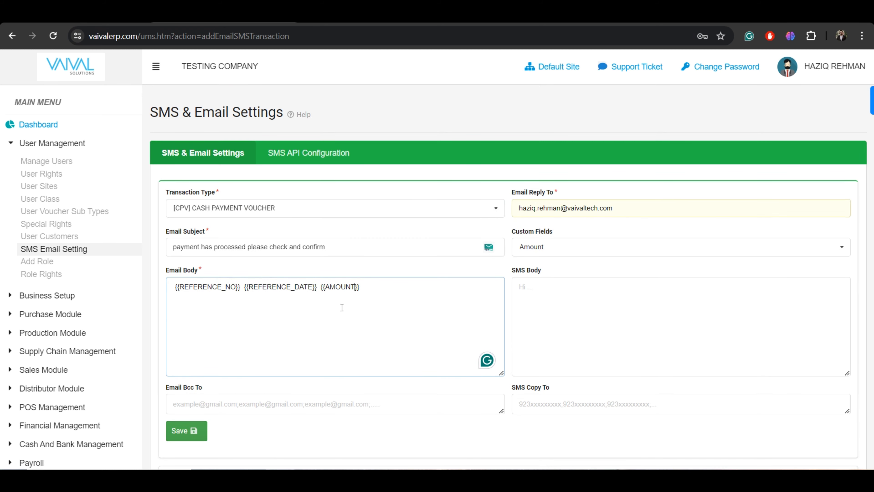
scroll(341, 306, down, 4)
scroll(401, 394, down, 3)
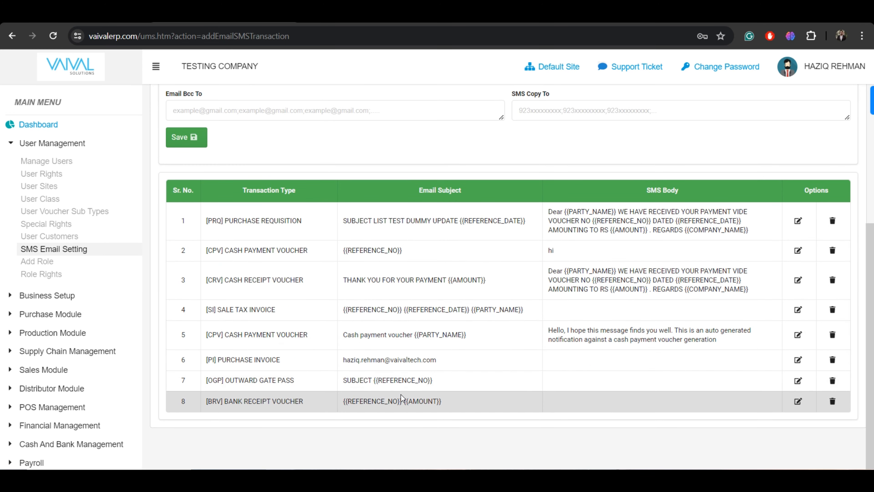
scroll(406, 413, up, 6)
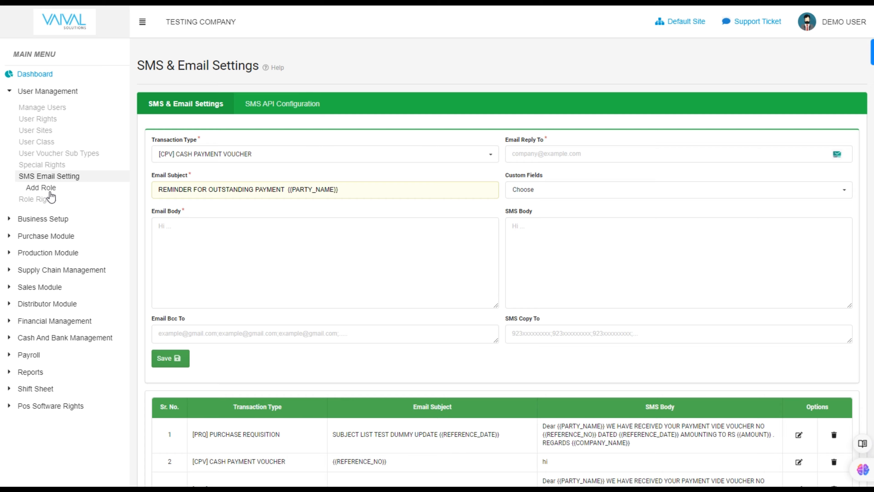
Open the Add Roles page, view the form for a new role and close it without saving
click(50, 194)
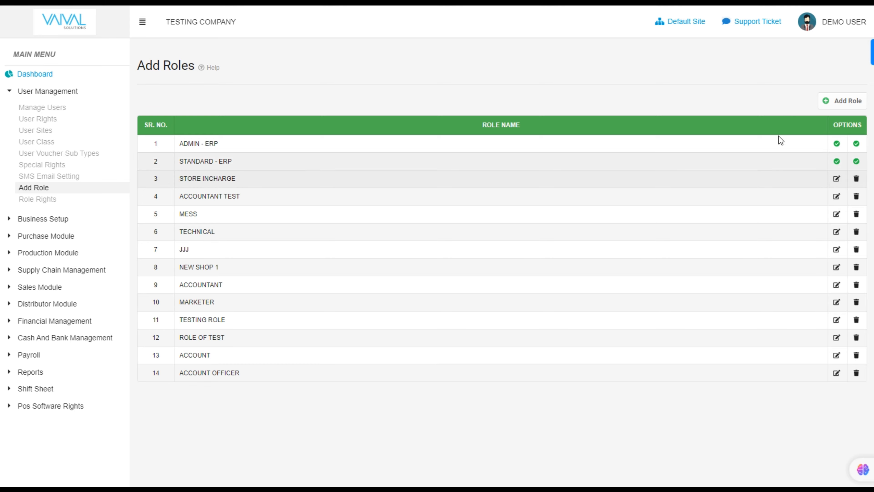
click(818, 103)
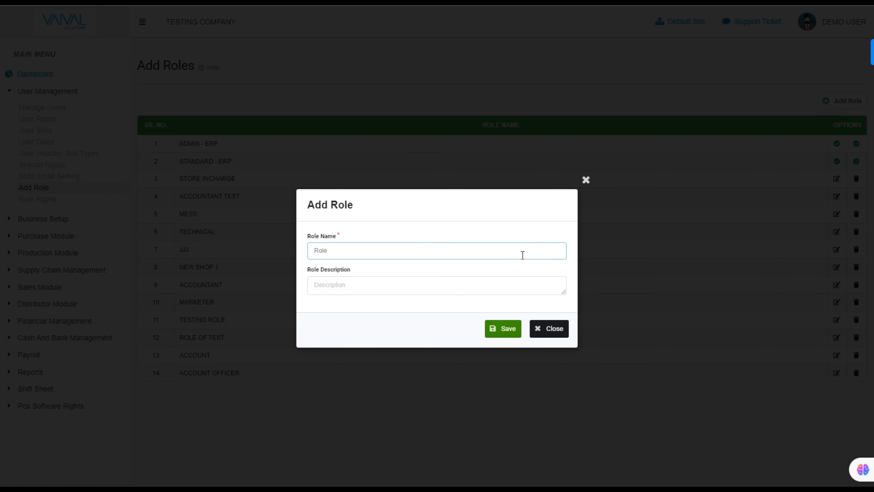
click(274, 365)
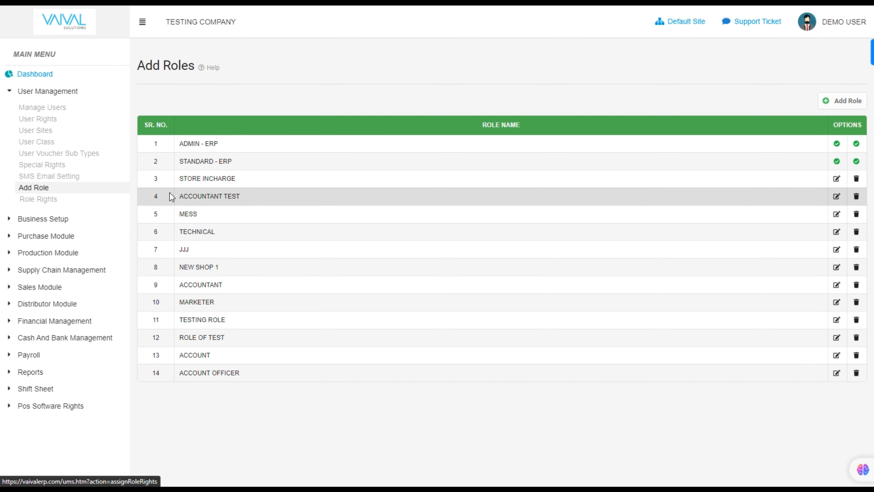
Open the role rights assignment page and select the ACCOUNT OFFICER role
click(35, 199)
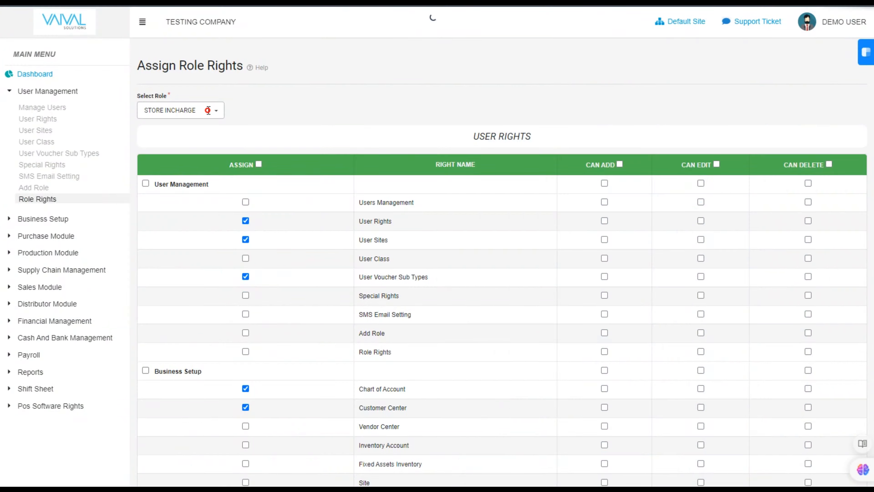
click(208, 110)
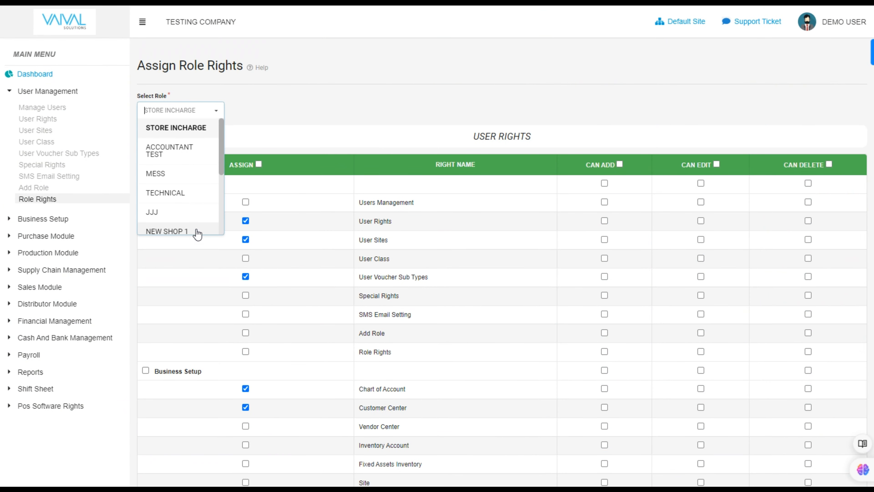
scroll(206, 167, down, 3)
click(191, 224)
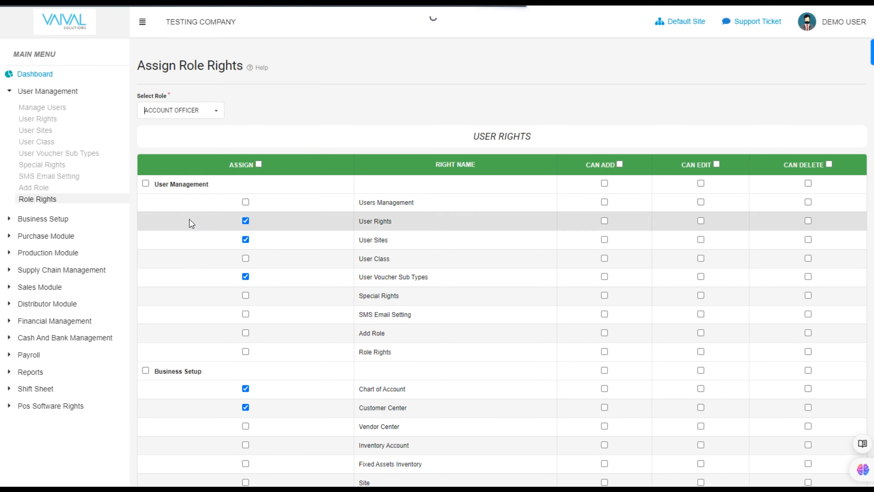
Examine the assign, add, edit and delete rights of the ACCOUNT OFFICER role across the modules
scroll(256, 313, down, 20)
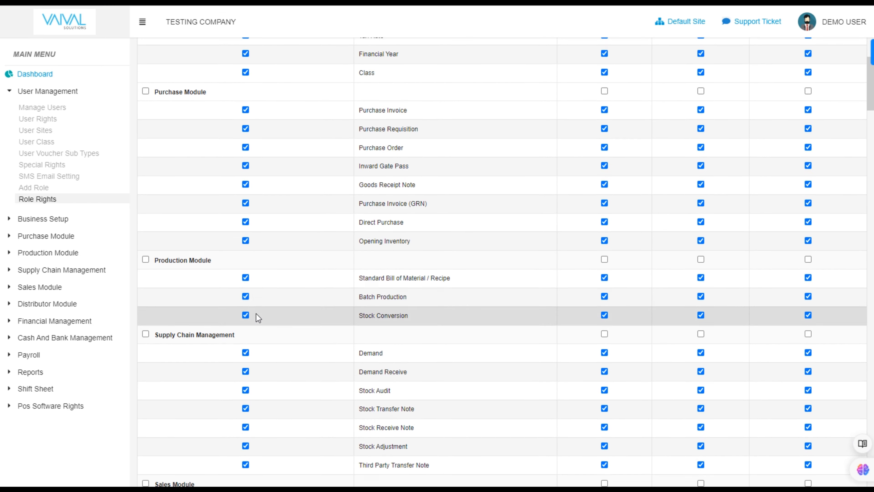
scroll(256, 312, down, 5)
scroll(256, 313, up, 20)
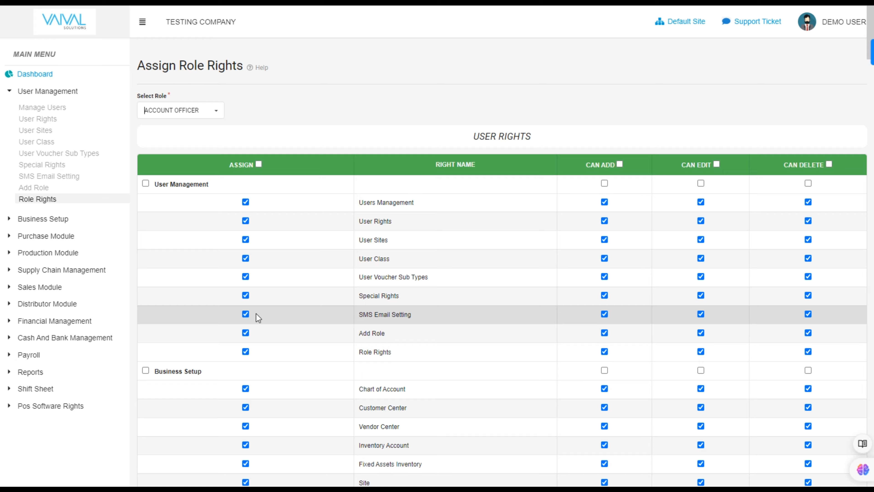
scroll(256, 313, down, 6)
scroll(256, 313, down, 15)
scroll(256, 313, up, 20)
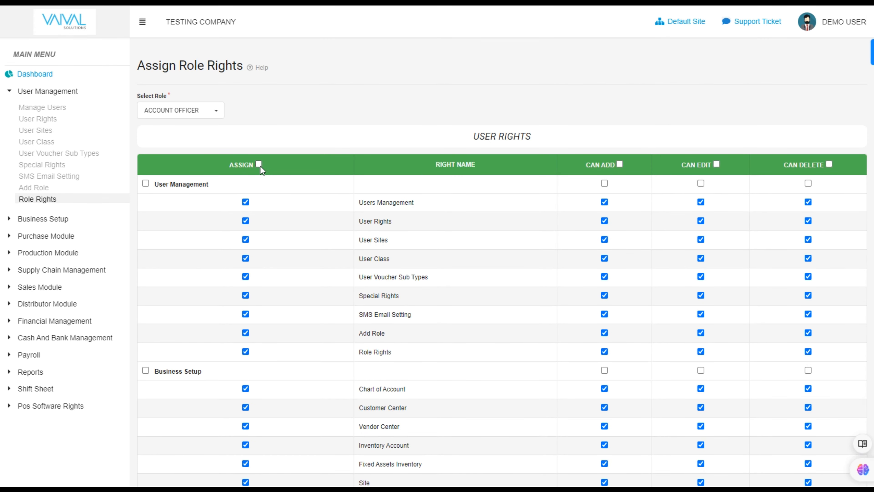
Save the rights of the ACCOUNT OFFICER role after looking over its user rights and voucher types
scroll(634, 329, down, 15)
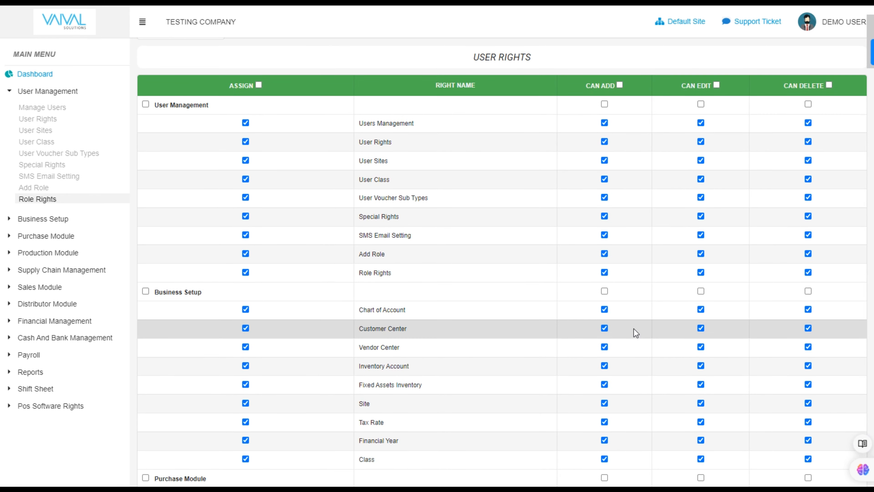
scroll(636, 333, down, 20)
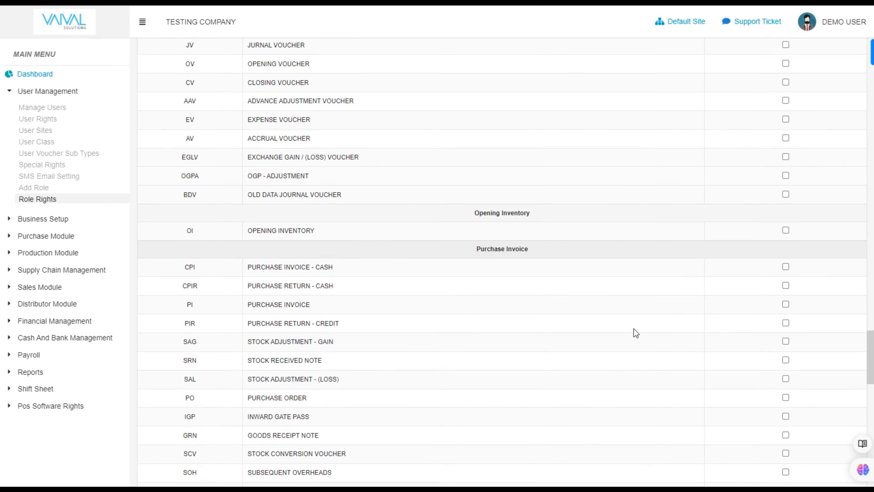
click(160, 443)
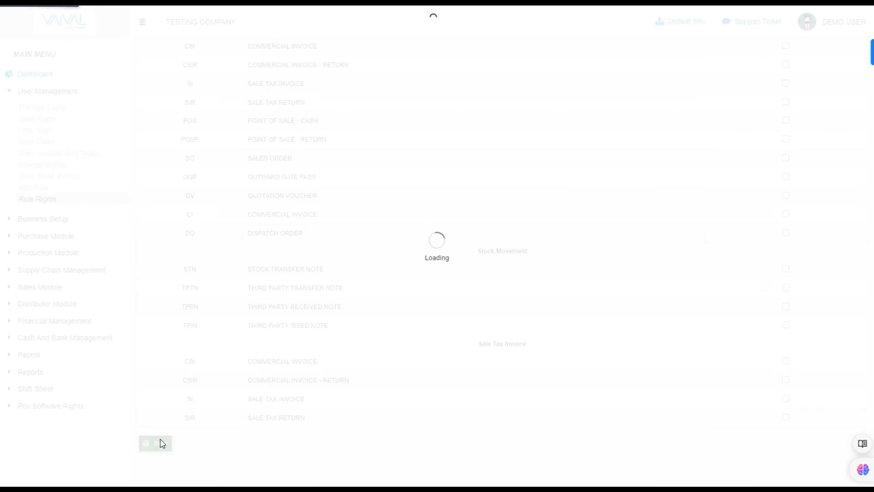
scroll(238, 298, up, 20)
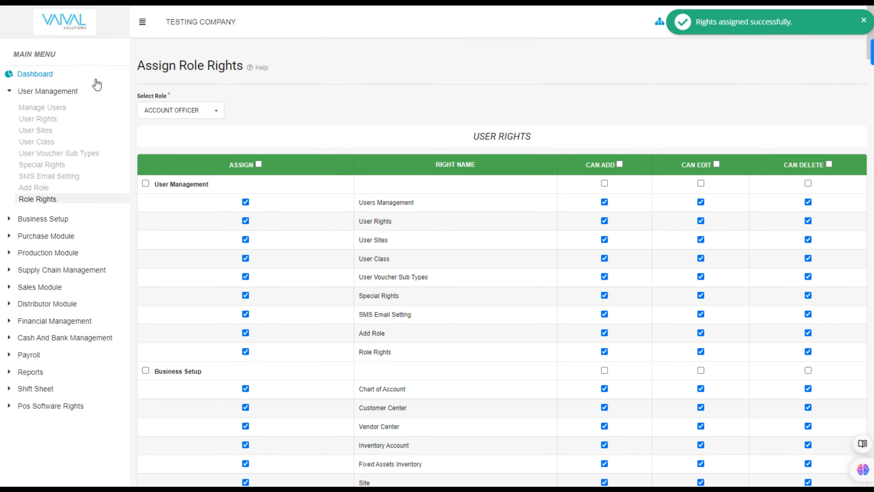
Start adding a new user under Manage Users, choose ACCOUNT OFFICER as the ERP role and cancel the form
click(50, 109)
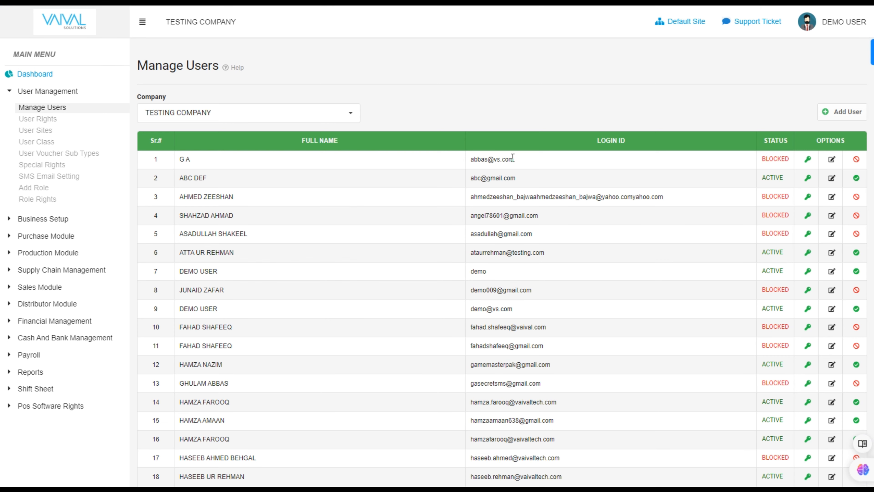
click(827, 110)
click(473, 247)
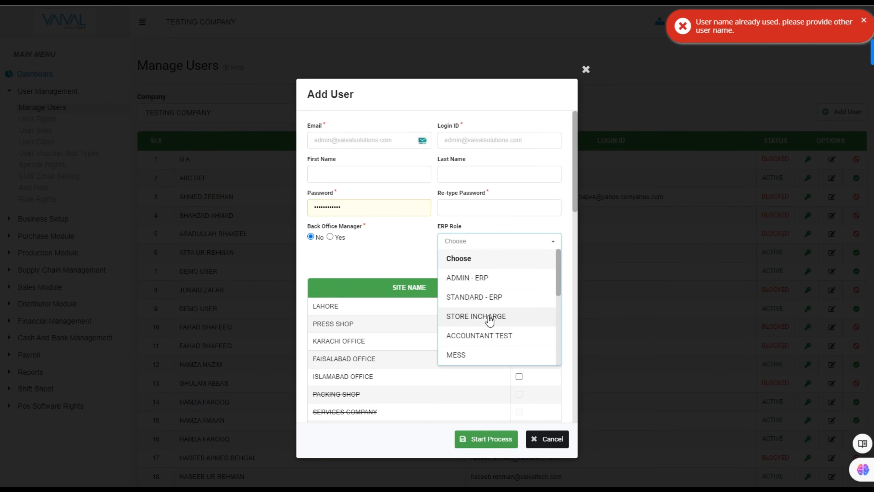
scroll(489, 318, down, 3)
click(494, 357)
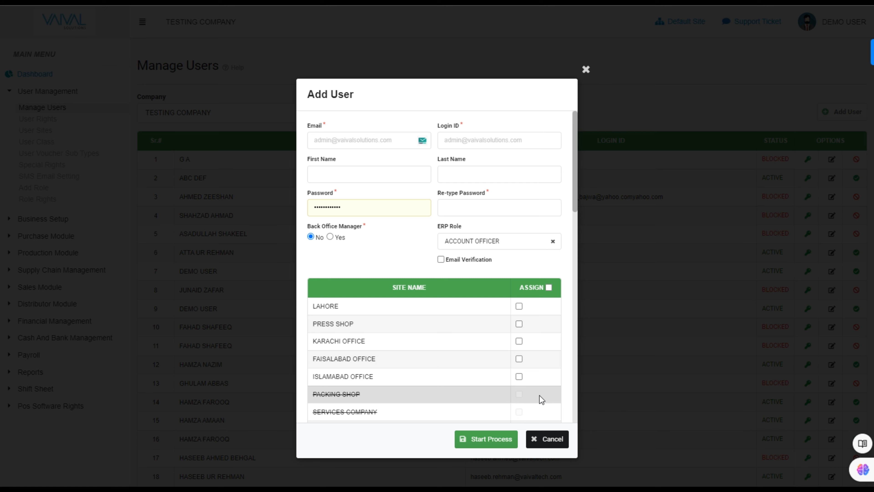
click(547, 439)
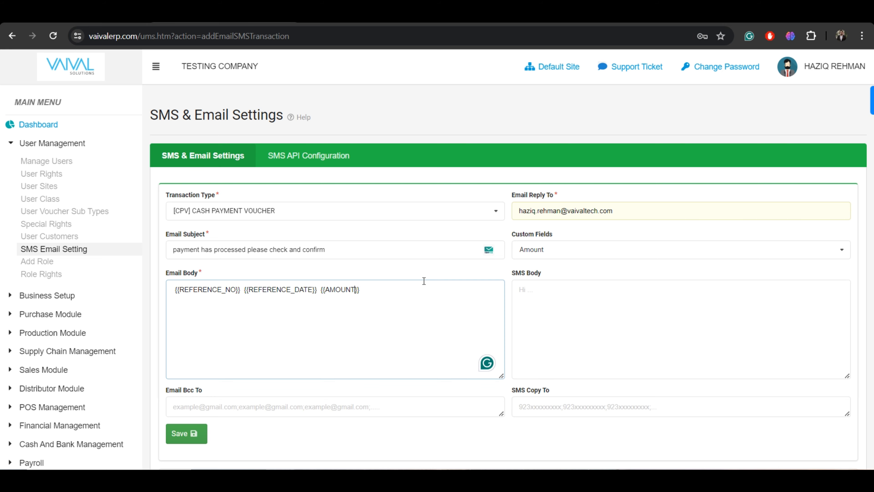
Examine the existing SMS and email settings listed below the cash payment voucher notification form
scroll(435, 255, down, 4)
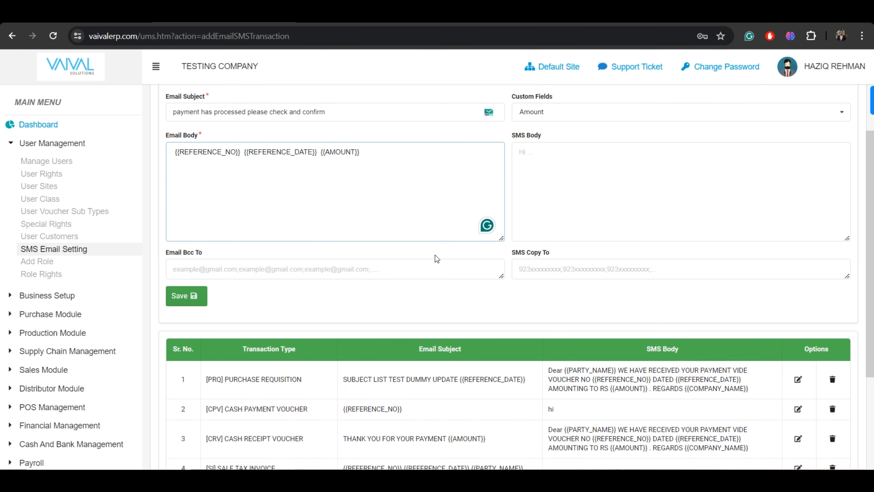
scroll(436, 256, down, 4)
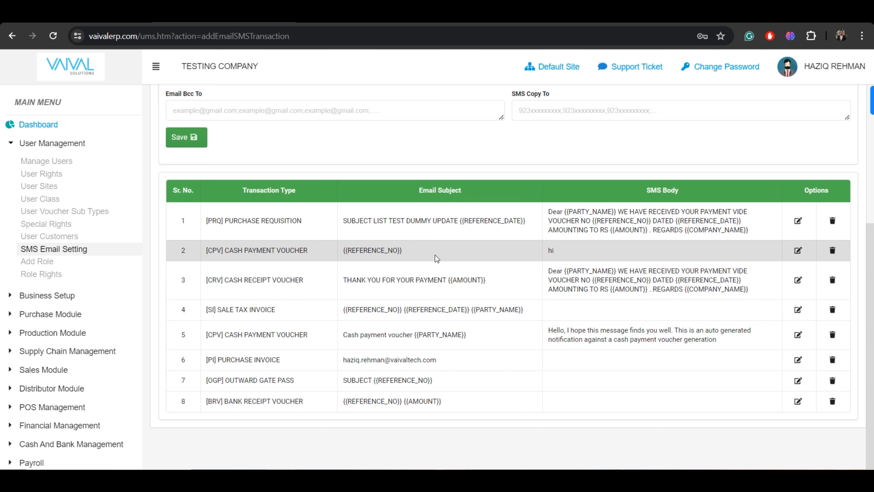